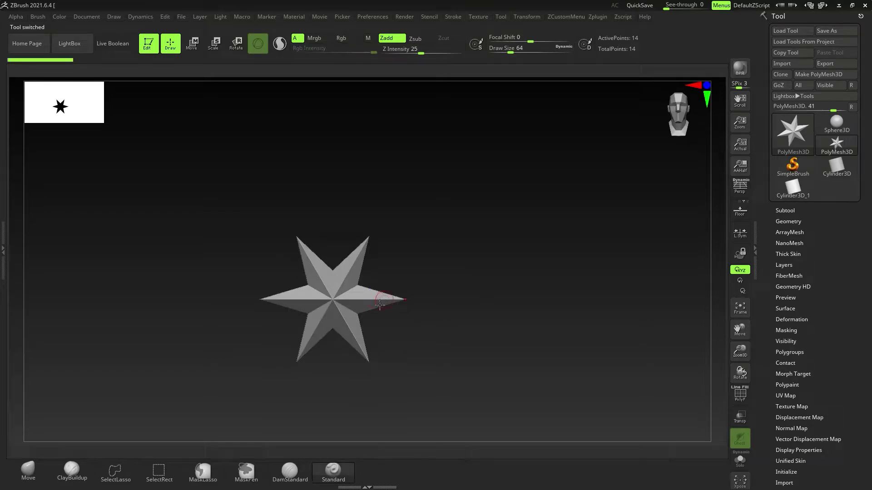
Run the default Append Eyes macro on the star mesh and inspect the added eye spheres up close
{"action": "right_click_drag", "start_coordinate": [380, 305], "coordinate": [366, 308]}
{"action": "right_click_drag", "start_coordinate": [366, 309], "coordinate": [380, 278], "text": "ctrl"}
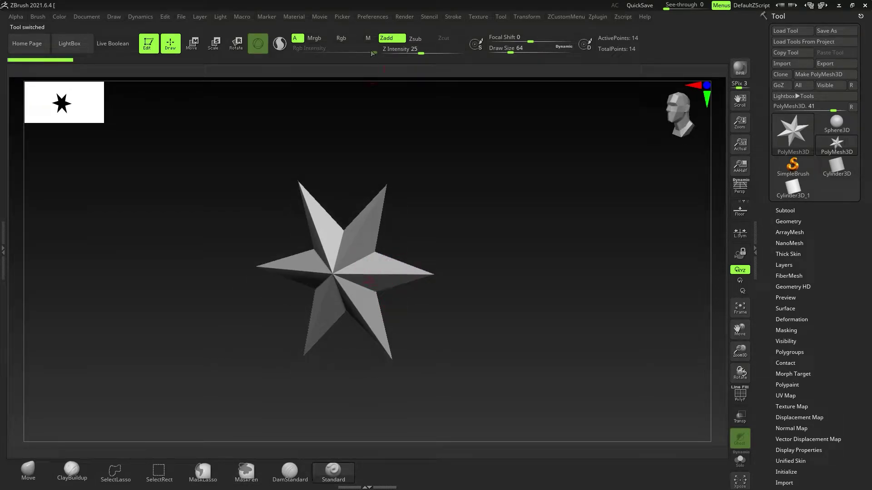
{"action": "left_click", "coordinate": [241, 20]}
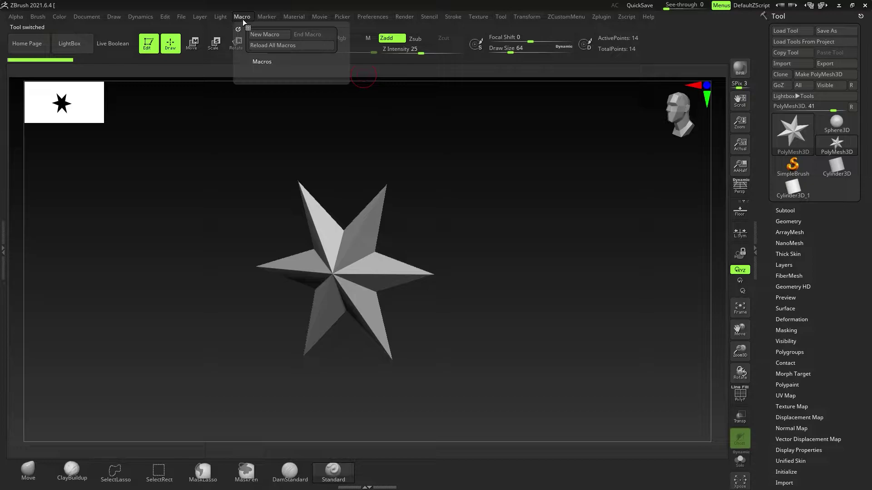
{"action": "left_click", "coordinate": [264, 63]}
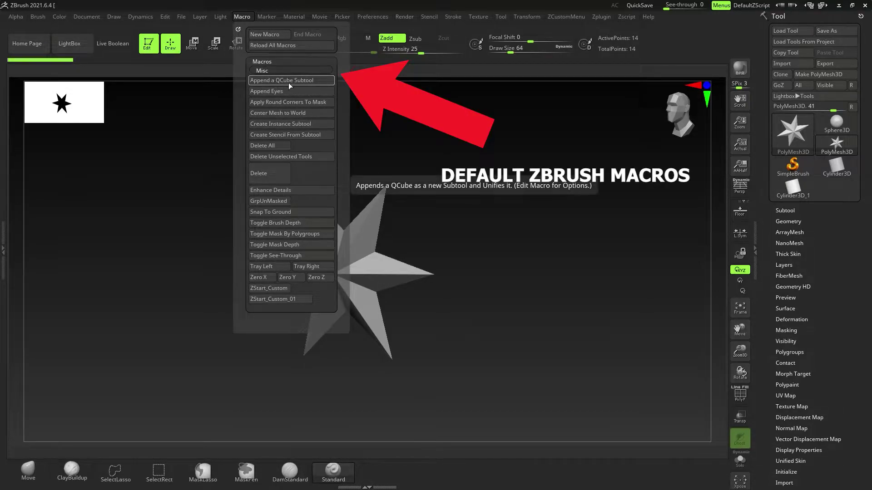
{"action": "left_click", "coordinate": [269, 91]}
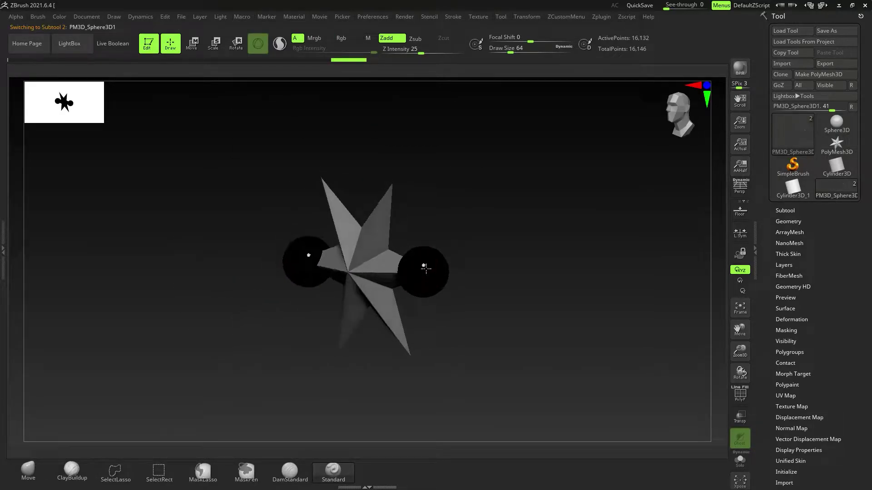
{"action": "right_click_drag", "start_coordinate": [435, 295], "coordinate": [540, 382], "text": "ctrl"}
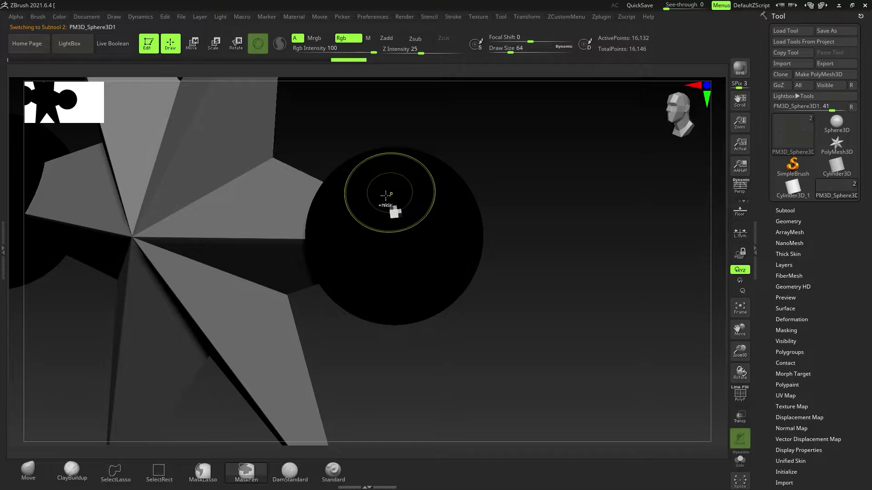
{"action": "mouse_move", "coordinate": [415, 239]}
{"action": "right_mouse_down"}
{"action": "mouse_move", "coordinate": [415, 259]}
{"action": "mouse_move", "coordinate": [430, 220]}
{"action": "mouse_move", "coordinate": [419, 240]}
{"action": "mouse_move", "coordinate": [370, 177]}
{"action": "right_mouse_up"}
{"action": "right_click_drag", "start_coordinate": [424, 267], "coordinate": [432, 252]}
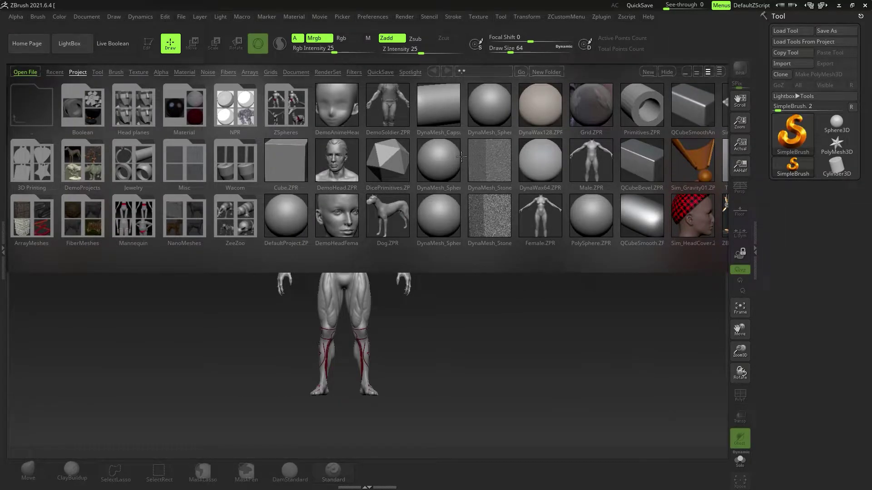
Start recording a new macro with full ZBrush initialization and hide LightBox
{"action": "left_click", "coordinate": [248, 19]}
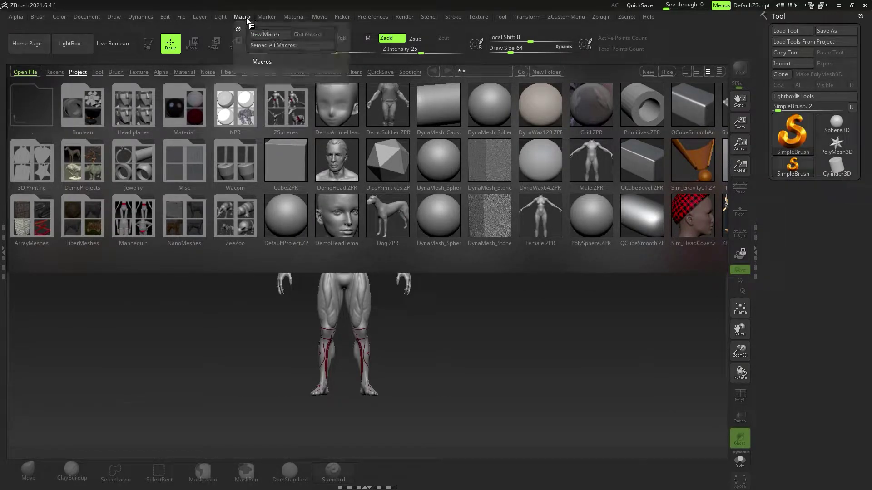
{"action": "left_click", "coordinate": [265, 36]}
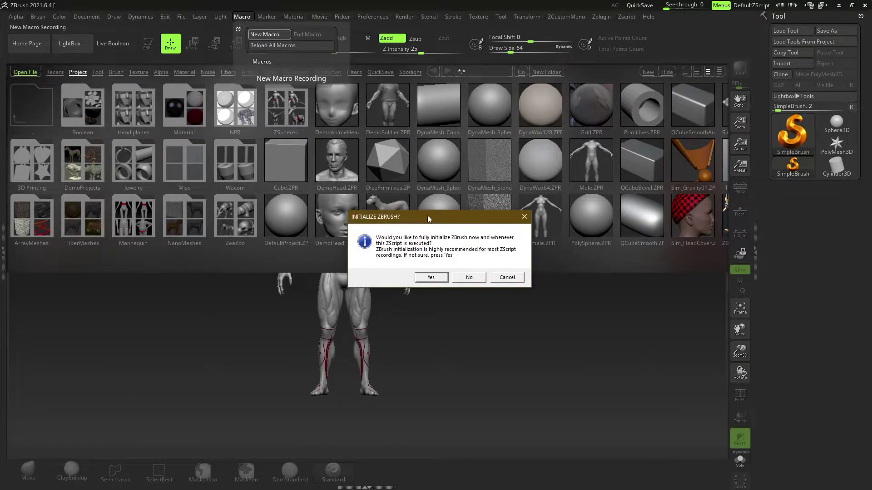
{"action": "left_click", "coordinate": [430, 278]}
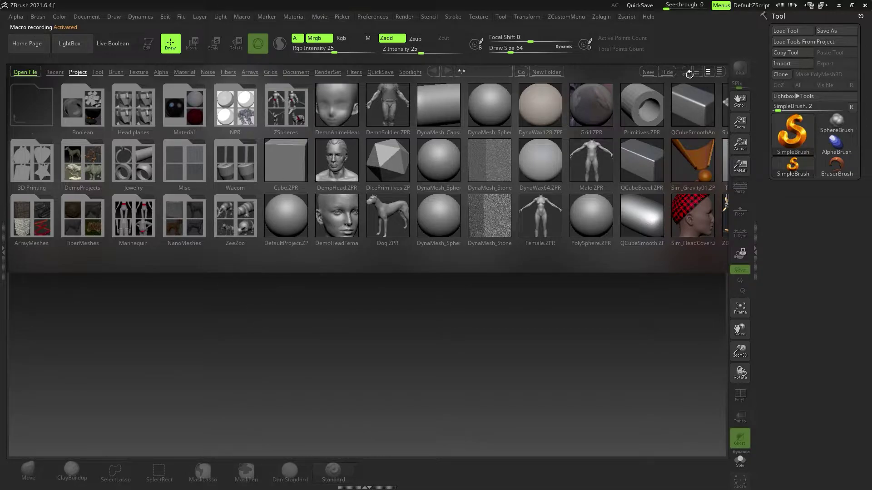
{"action": "left_click", "coordinate": [672, 73]}
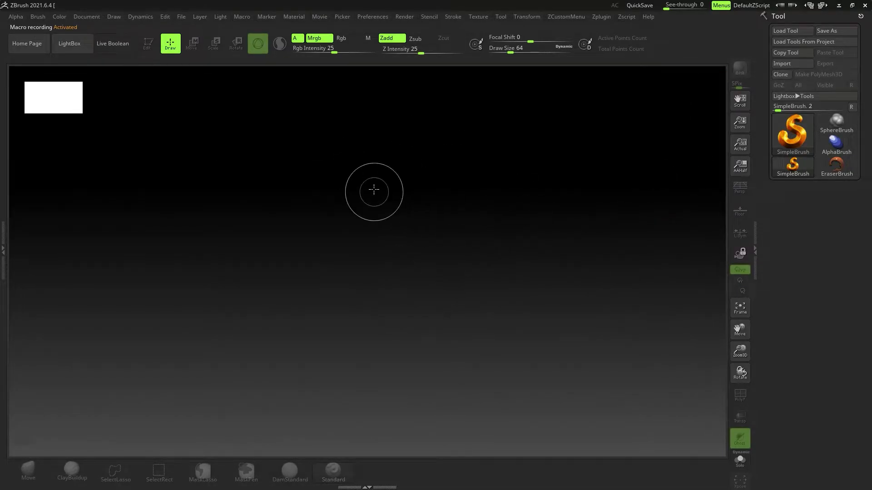
Resize the document to 2604 × 1422 and reduce its background gradient range to about 0.11
{"action": "left_click", "coordinate": [86, 16]}
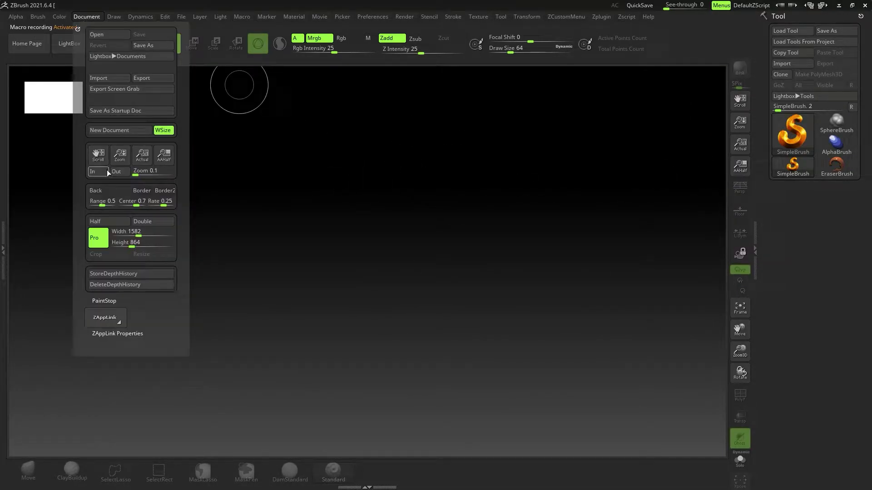
{"action": "left_click_drag", "start_coordinate": [105, 201], "coordinate": [97, 203]}
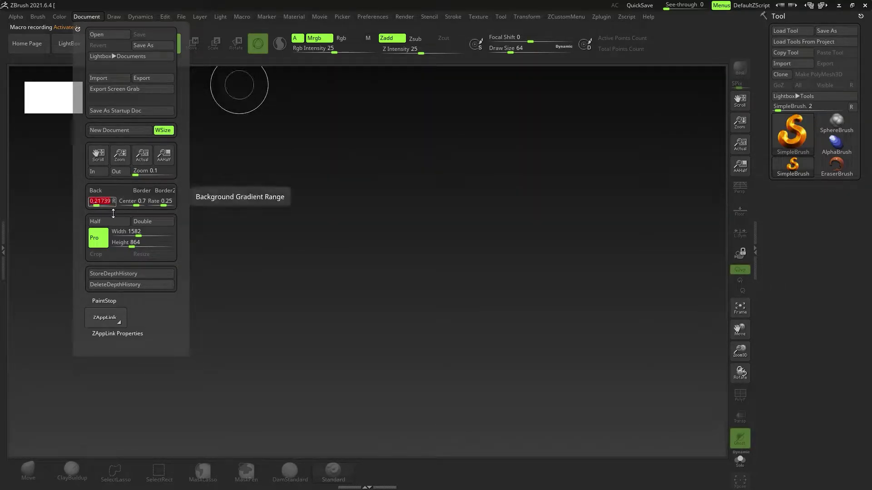
{"action": "left_click_drag", "start_coordinate": [139, 233], "coordinate": [144, 233]}
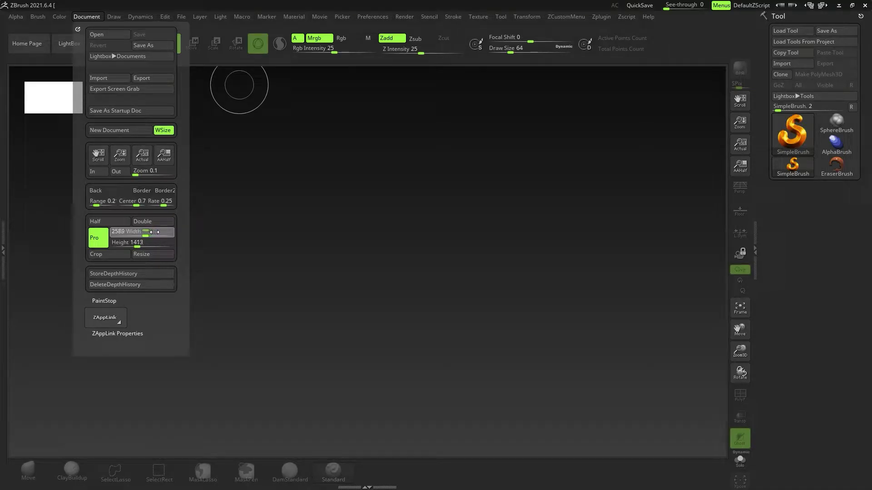
{"action": "left_click", "coordinate": [156, 256]}
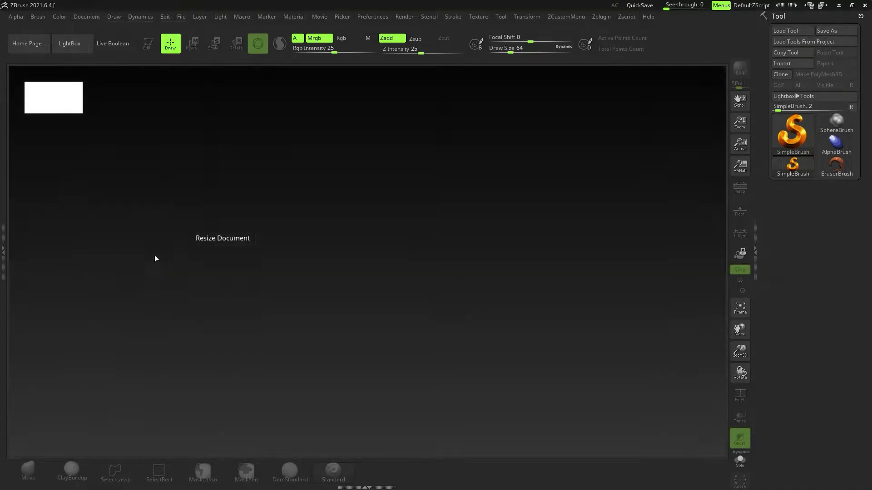
{"action": "left_click_drag", "start_coordinate": [737, 126], "coordinate": [744, 87]}
{"action": "left_click", "coordinate": [84, 18]}
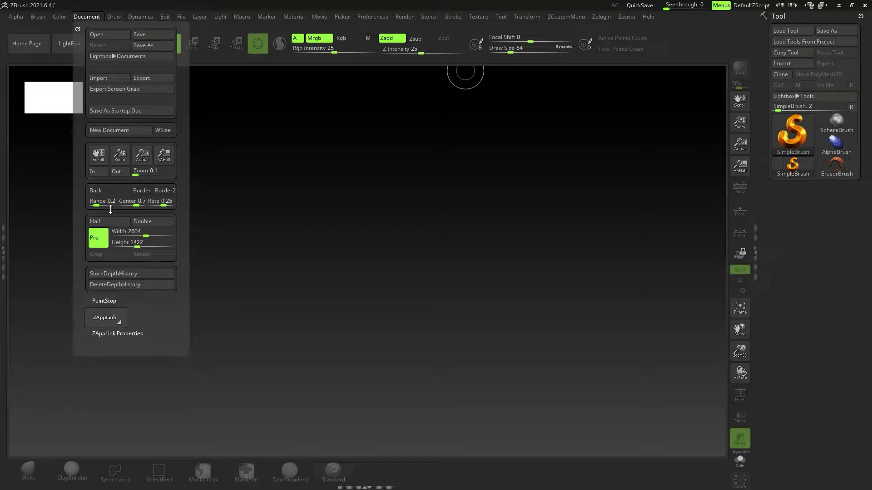
{"action": "left_click_drag", "start_coordinate": [104, 205], "coordinate": [93, 204]}
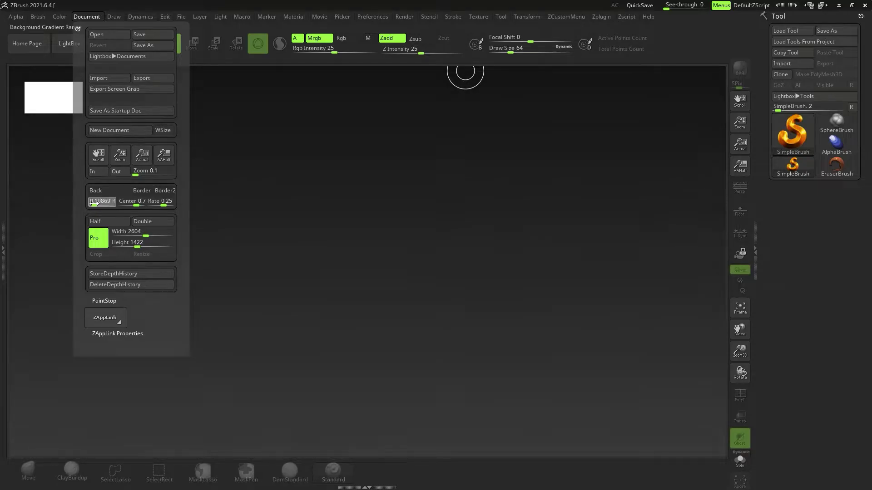
Draw a Cone3D mesh in the middle of the canvas and put it in Edit mode
{"action": "left_click", "coordinate": [791, 133]}
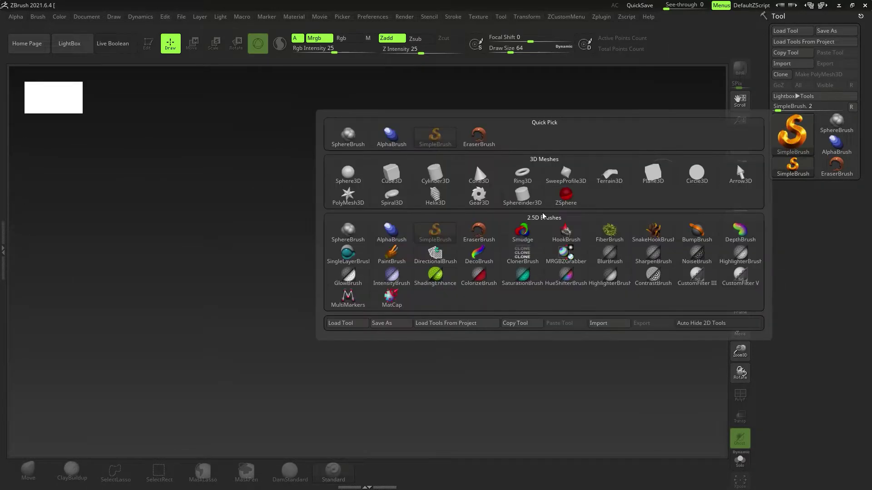
{"action": "left_click", "coordinate": [479, 175]}
{"action": "mouse_move", "coordinate": [350, 268]}
{"action": "left_mouse_down"}
{"action": "mouse_move", "coordinate": [327, 247]}
{"action": "mouse_move", "coordinate": [387, 356]}
{"action": "left_mouse_up"}
{"action": "key", "text": "t"}
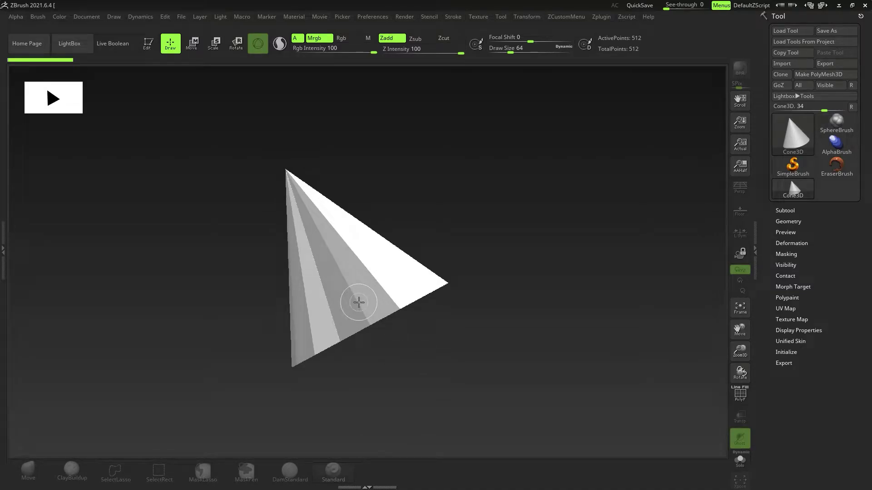
Apply the MatCap Gray material to the cone
{"action": "key", "text": "space"}
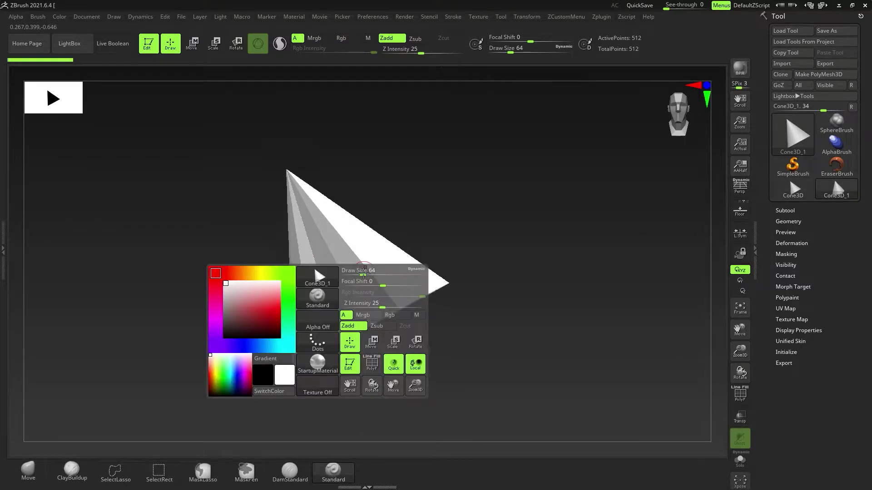
{"action": "left_click", "coordinate": [334, 370]}
{"action": "left_click", "coordinate": [406, 228]}
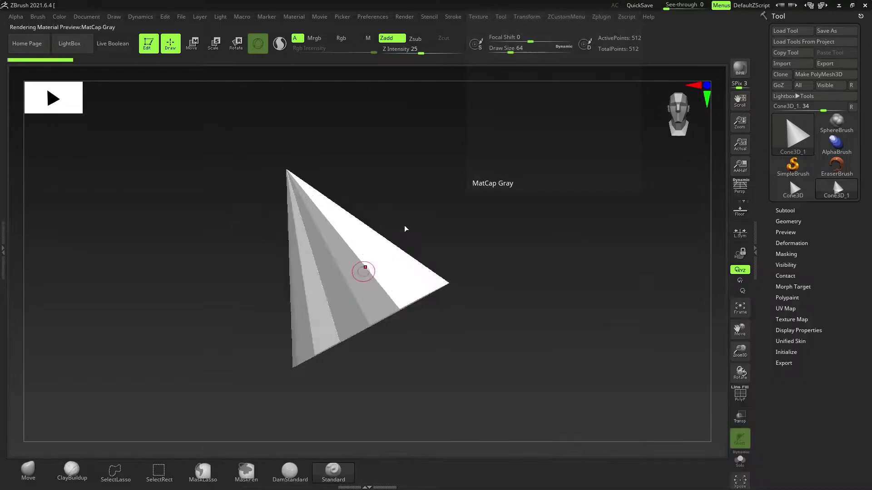
Select the ClayBuildup brush and set its draw size to about 379, focal shift to -7 and Z intensity to 8
{"action": "left_click", "coordinate": [71, 469]}
{"action": "key", "text": "s"}
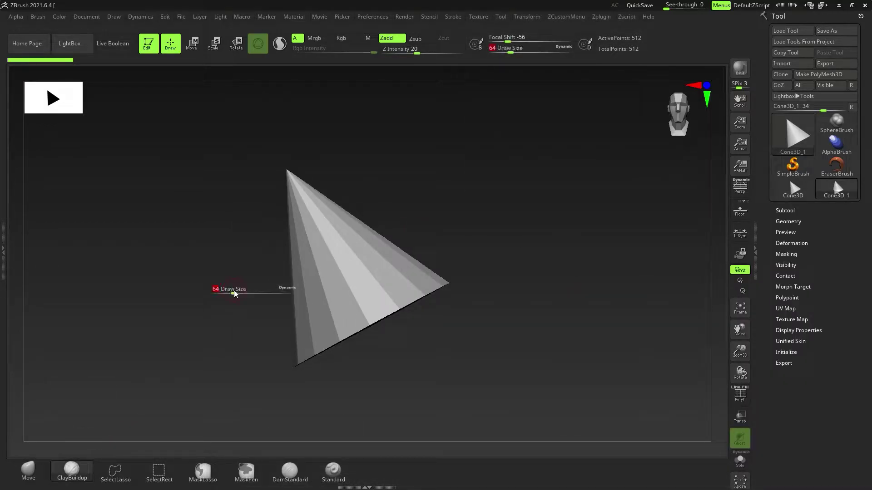
{"action": "left_click_drag", "start_coordinate": [235, 294], "coordinate": [259, 304]}
{"action": "key", "text": "space"}
{"action": "mouse_move", "coordinate": [249, 337]}
{"action": "left_mouse_down"}
{"action": "mouse_move", "coordinate": [236, 338]}
{"action": "mouse_move", "coordinate": [242, 316]}
{"action": "mouse_move", "coordinate": [250, 318]}
{"action": "left_mouse_up"}
{"action": "key", "text": "space"}
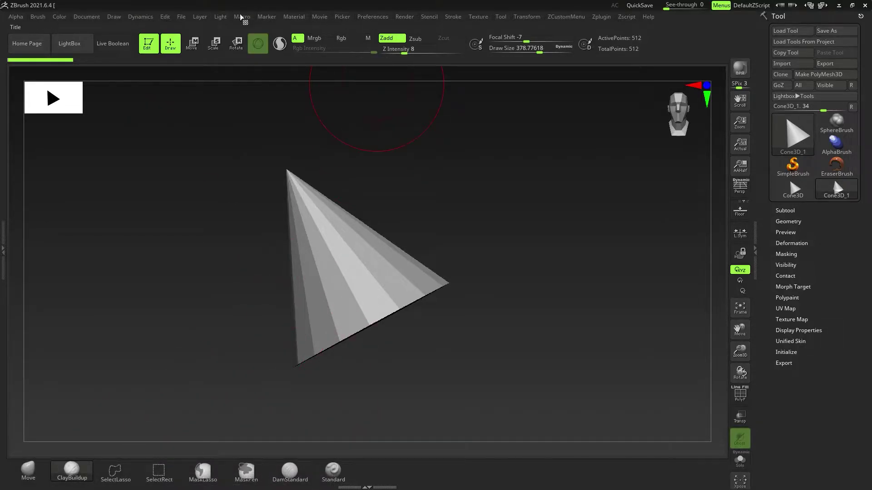
Switch the cone to BasicMaterial and shift the light placement so the light comes more from the right
{"action": "key", "text": "space"}
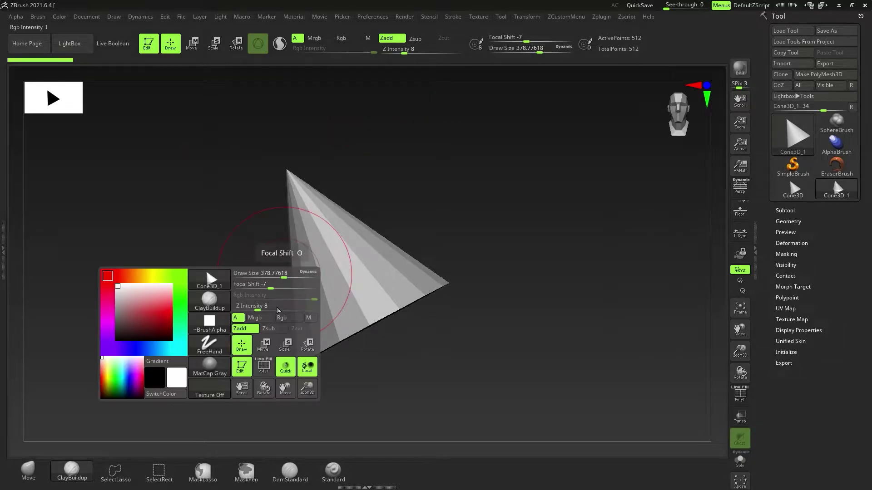
{"action": "left_click", "coordinate": [210, 365]}
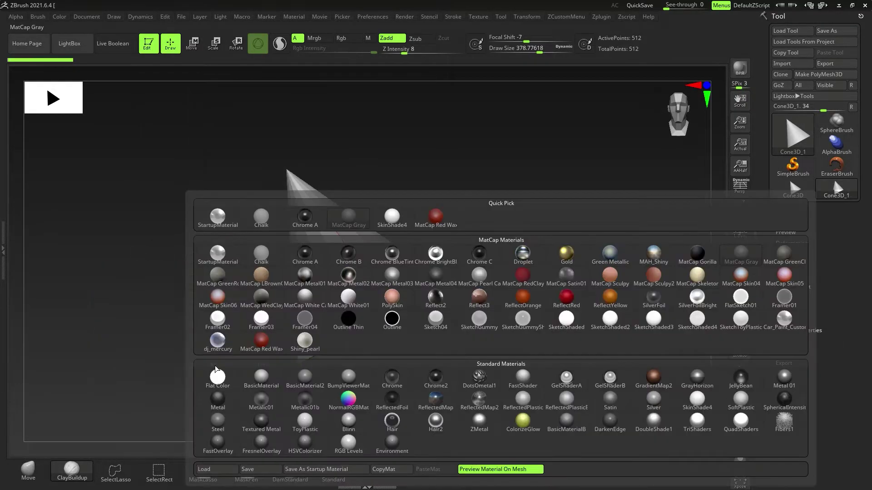
{"action": "left_click", "coordinate": [261, 378]}
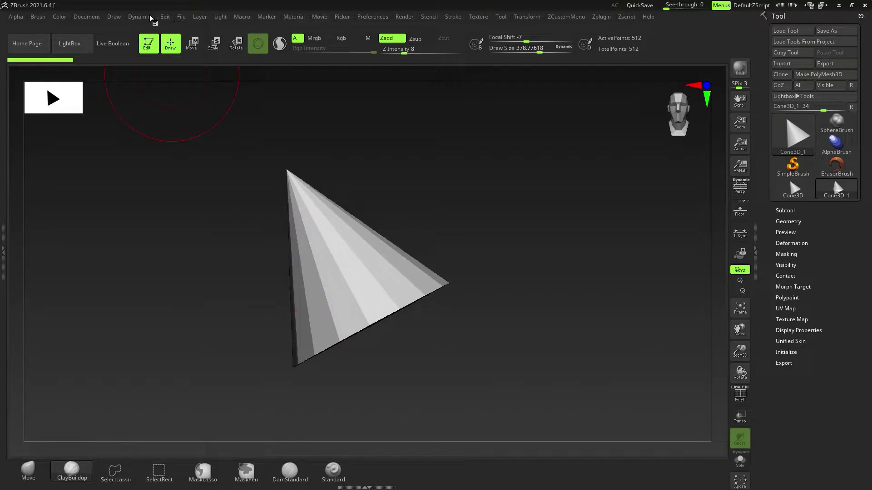
{"action": "left_click", "coordinate": [218, 17]}
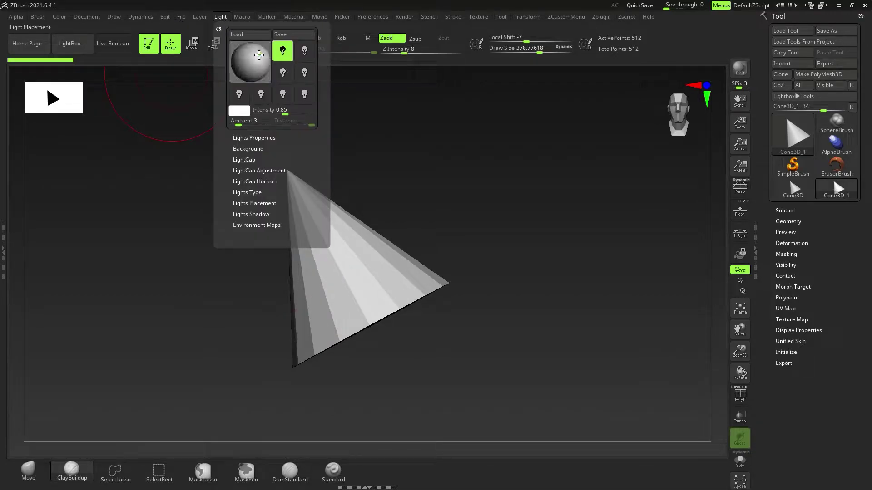
{"action": "left_click_drag", "start_coordinate": [260, 52], "coordinate": [267, 57]}
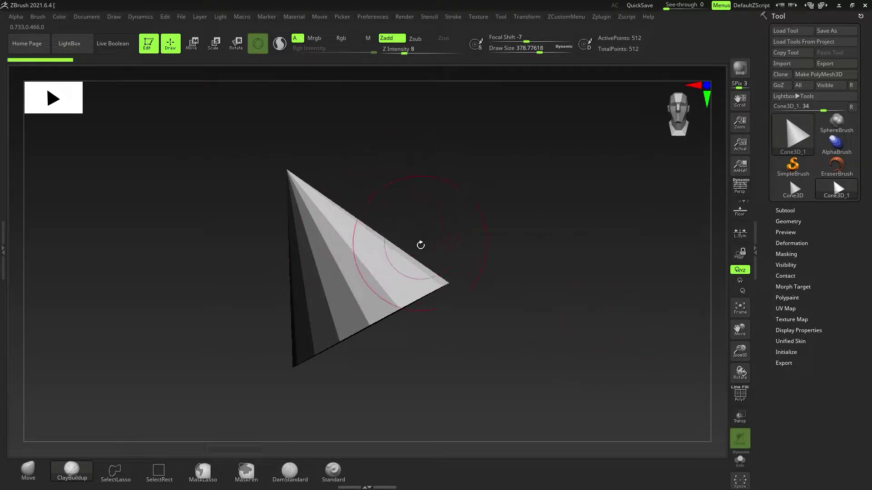
{"action": "left_click", "coordinate": [16, 18]}
{"action": "left_click", "coordinate": [34, 18]}
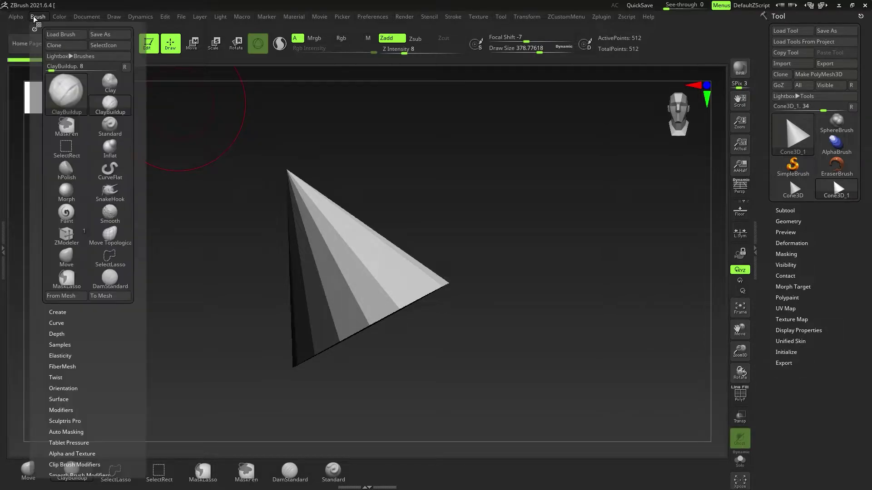
{"action": "left_click", "coordinate": [64, 16]}
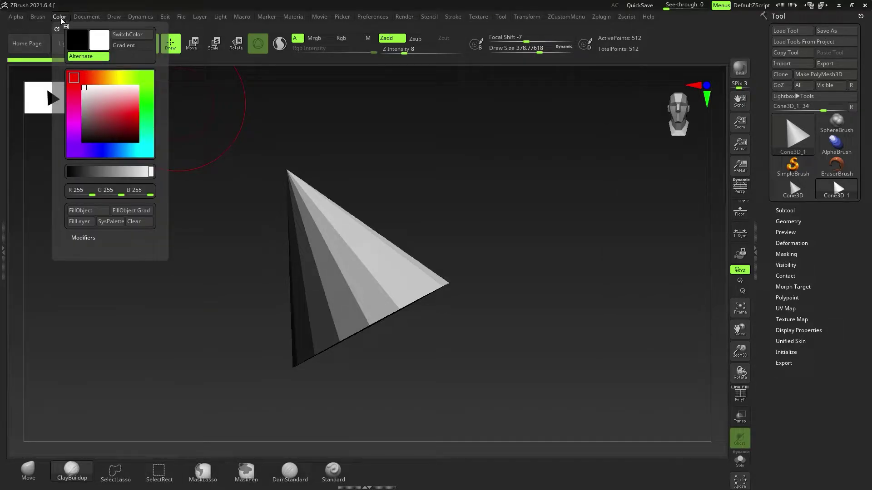
{"action": "left_click", "coordinate": [86, 18]}
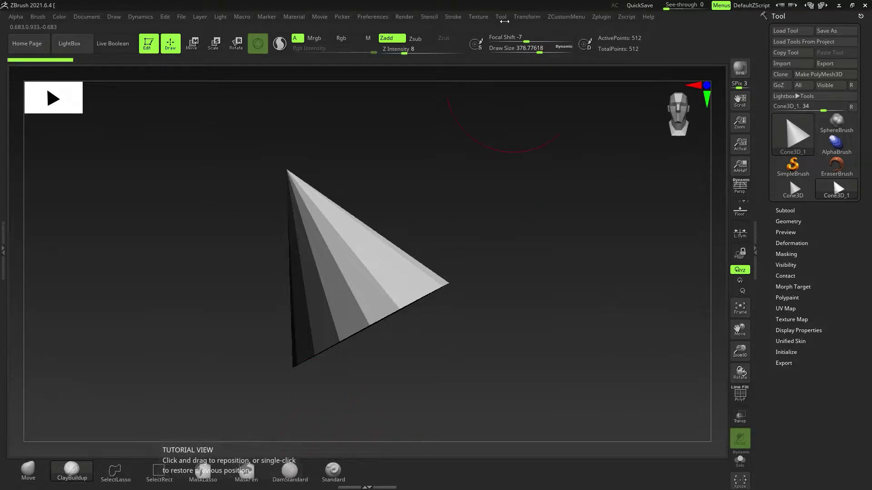
End the macro recording and choose the Misc folder inside ZStartup's Macros folder as the save location
{"action": "left_click", "coordinate": [242, 17]}
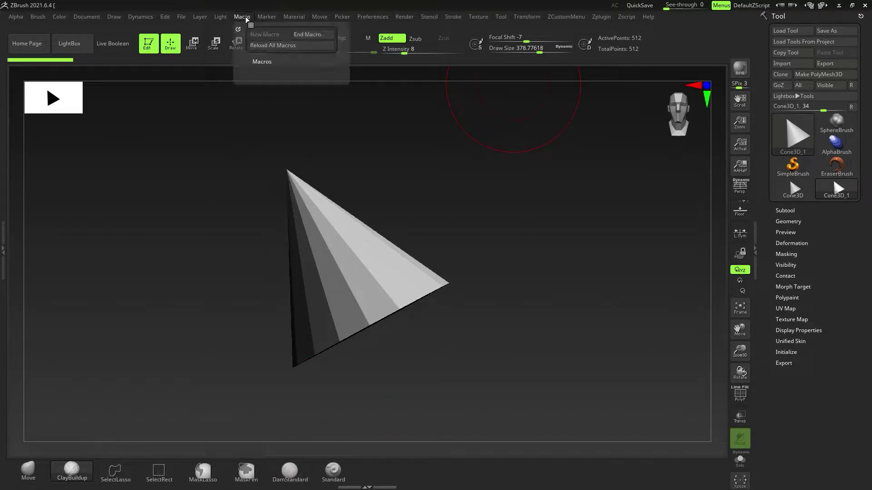
{"action": "left_click", "coordinate": [313, 38]}
{"action": "left_click", "coordinate": [248, 225]}
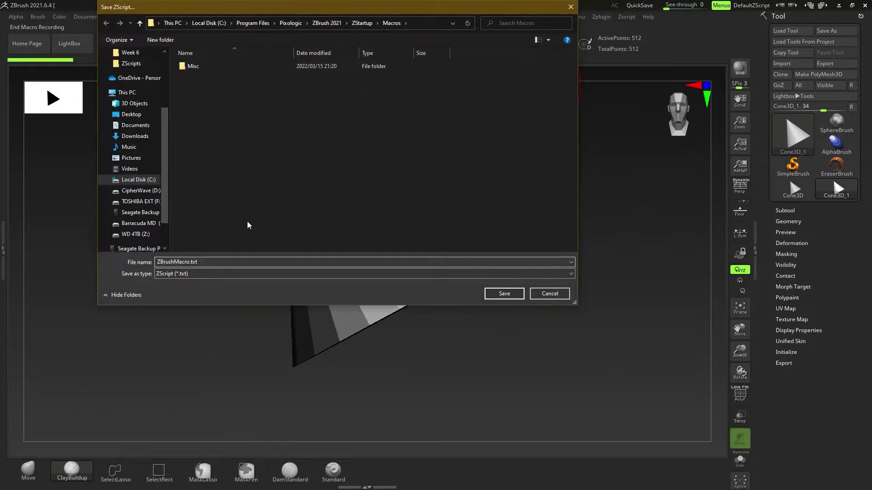
{"action": "double_click", "coordinate": [215, 69]}
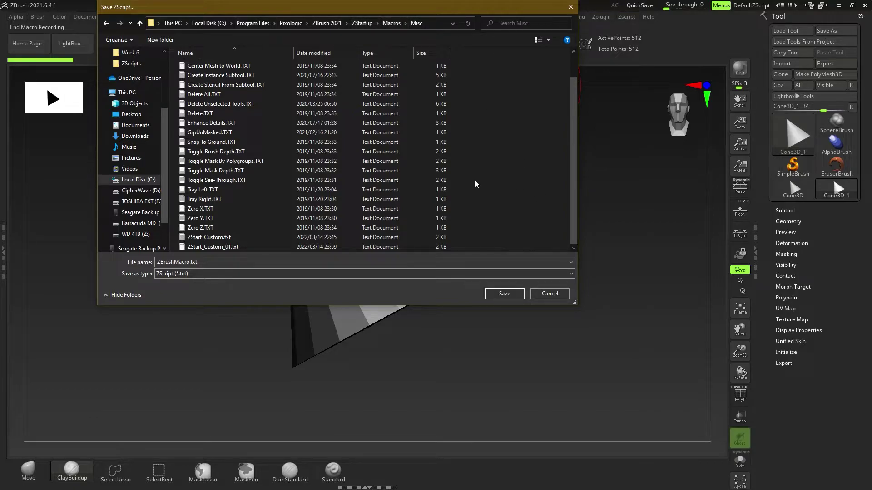
Save the recorded macro as ZStart_Custom_02.txt and agree to save the material index as a separate channel
{"action": "left_click", "coordinate": [203, 247]}
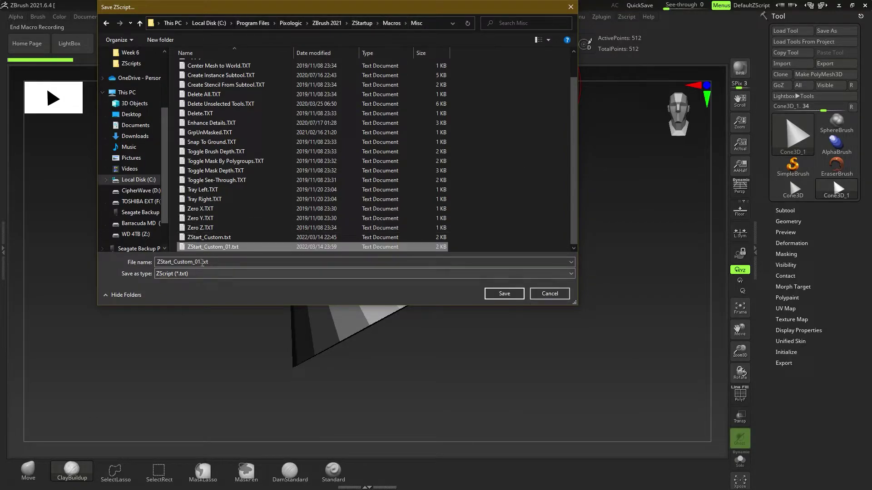
{"action": "left_click", "coordinate": [199, 262]}
{"action": "left_click", "coordinate": [199, 262]}
{"action": "key", "text": "Delete"}
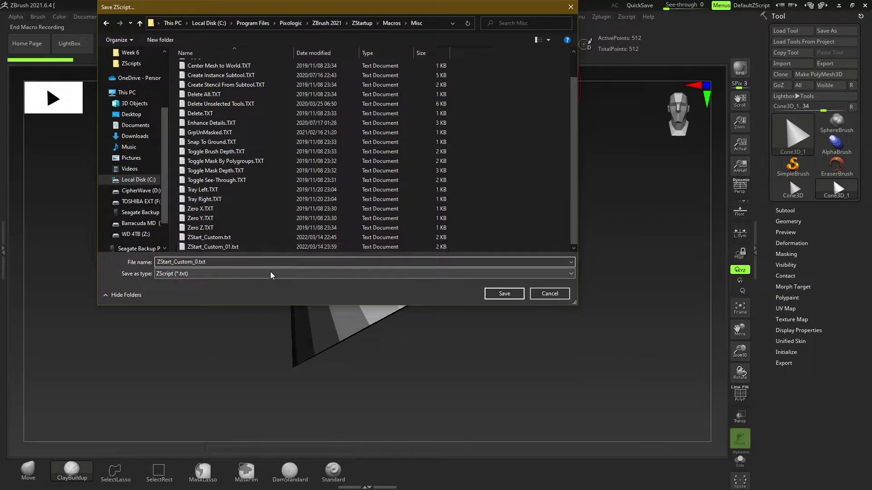
{"action": "key", "text": "Return"}
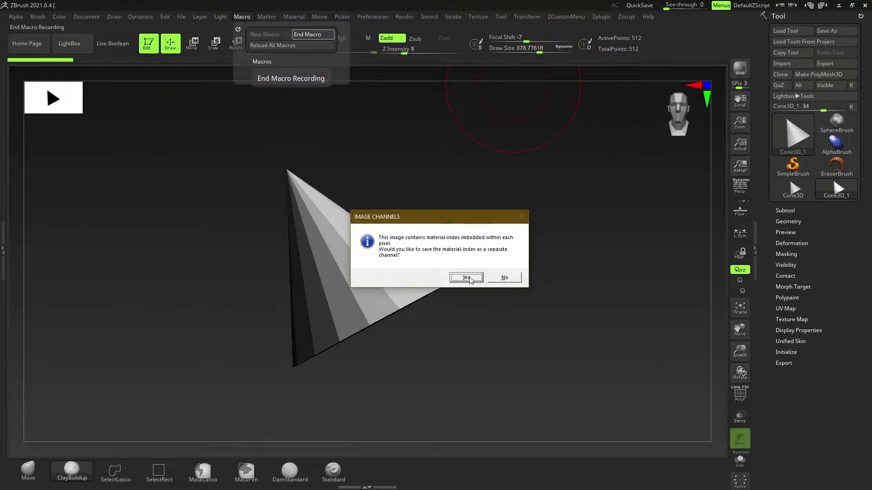
{"action": "left_click", "coordinate": [466, 277]}
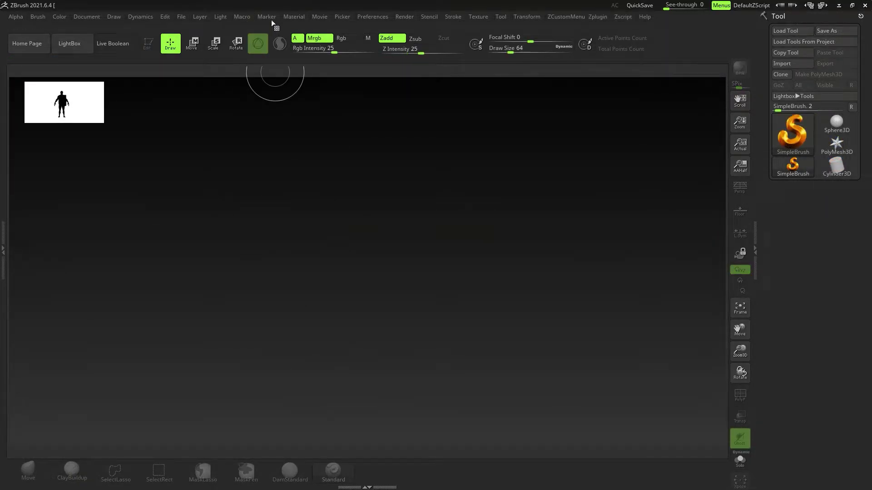
Run the ZStart_Custom_02 macro from the Misc macros, and close the program without saving the project
{"action": "left_click", "coordinate": [243, 17]}
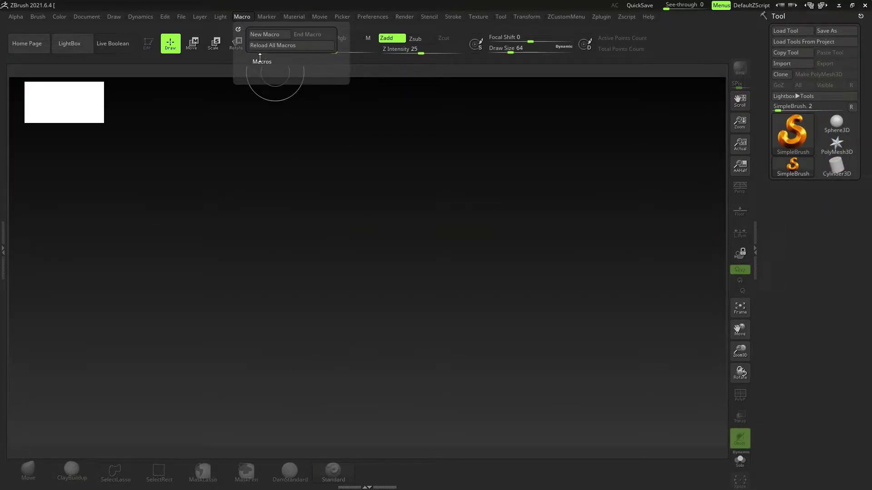
{"action": "left_click", "coordinate": [261, 61]}
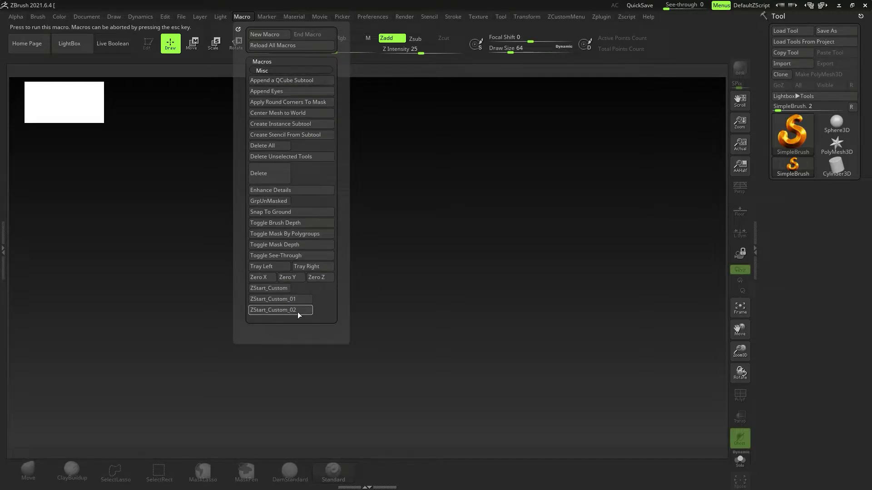
{"action": "left_click", "coordinate": [272, 310]}
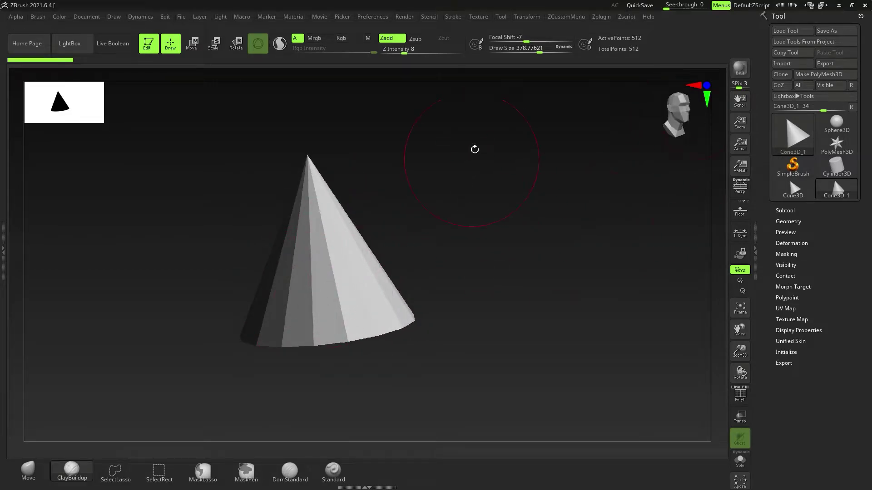
{"action": "left_click", "coordinate": [865, 5]}
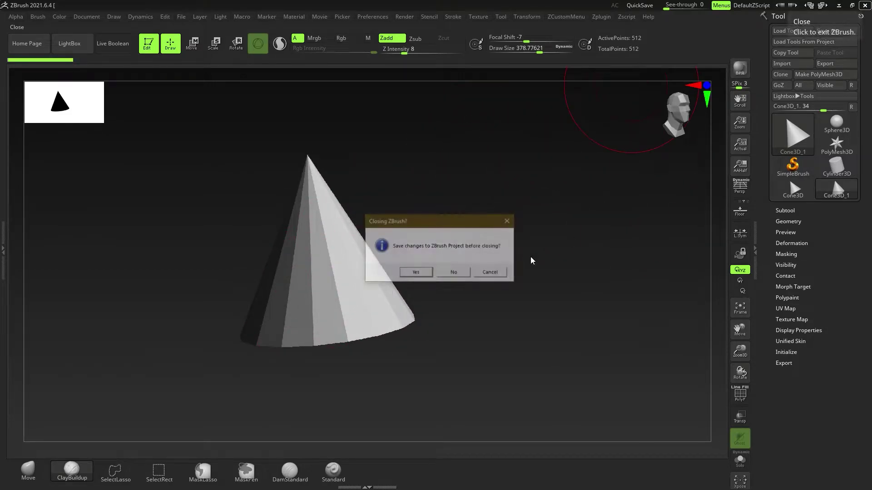
{"action": "left_click", "coordinate": [449, 274]}
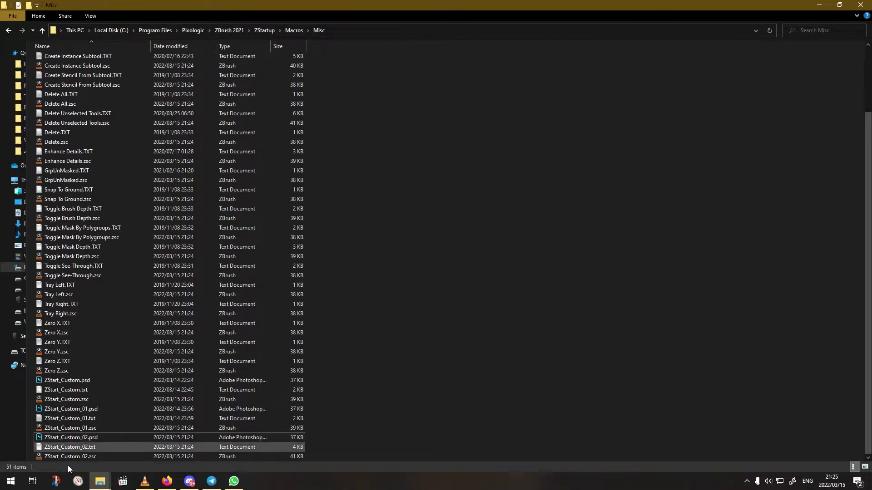
In ZStart_Custom_02.txt, delete all CanvasZoomSet lines between the document Resize and Document:Range lines, and save the file
{"action": "double_click", "coordinate": [69, 447]}
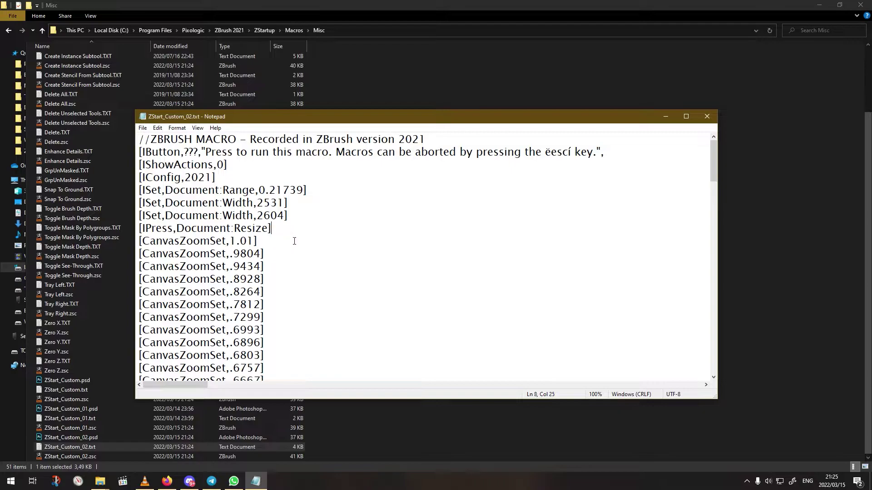
{"action": "scroll", "coordinate": [295, 241], "scroll_direction": "down", "scroll_amount": 20}
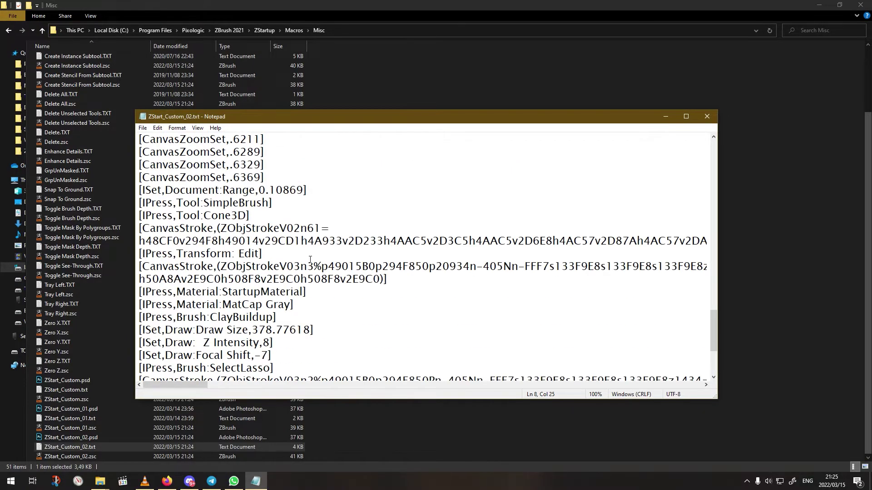
{"action": "scroll", "coordinate": [310, 259], "scroll_direction": "up", "scroll_amount": 3}
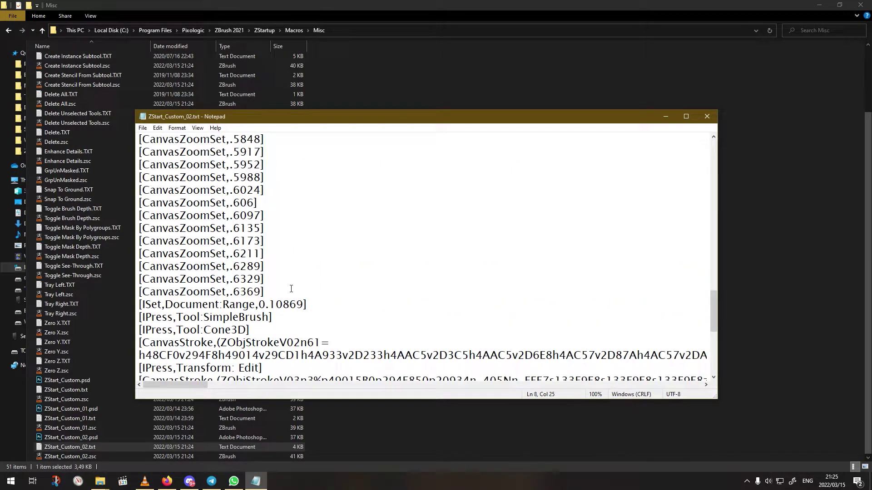
{"action": "left_click", "coordinate": [291, 291], "text": "shift"}
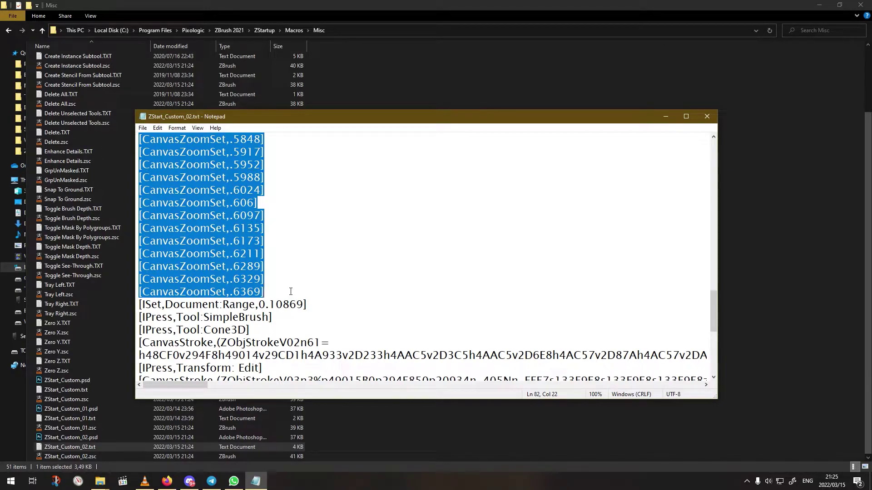
{"action": "key", "text": "Delete"}
{"action": "scroll", "coordinate": [290, 291], "scroll_direction": "up", "scroll_amount": 3}
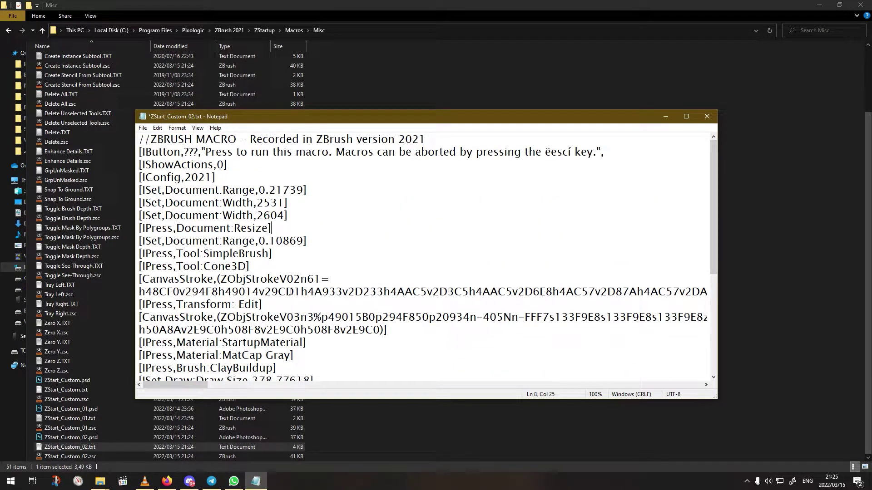
{"action": "key", "text": "ctrl+s"}
Remove the StartupMaterial and MatCap Gray lines above the ClayBuildup brush line, including the leftover blank line
{"action": "scroll", "coordinate": [291, 291], "scroll_direction": "down", "scroll_amount": 3}
{"action": "left_click", "coordinate": [286, 267]}
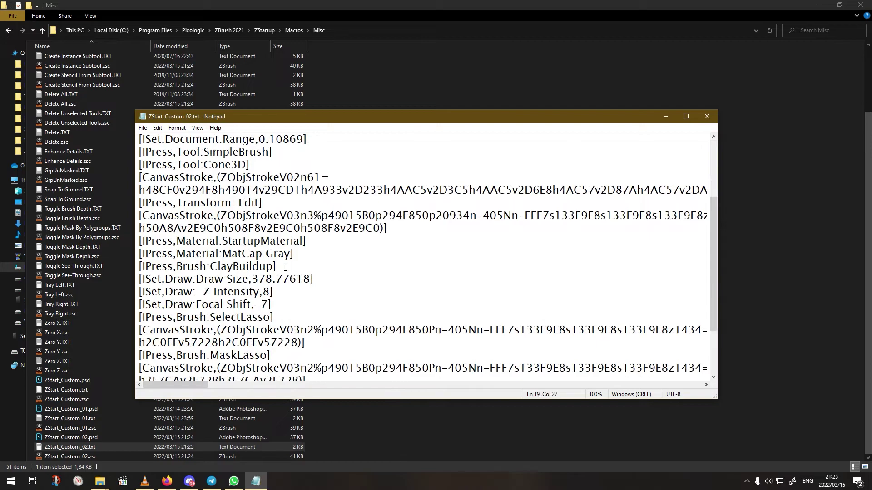
{"action": "left_click_drag", "start_coordinate": [305, 255], "coordinate": [162, 242]}
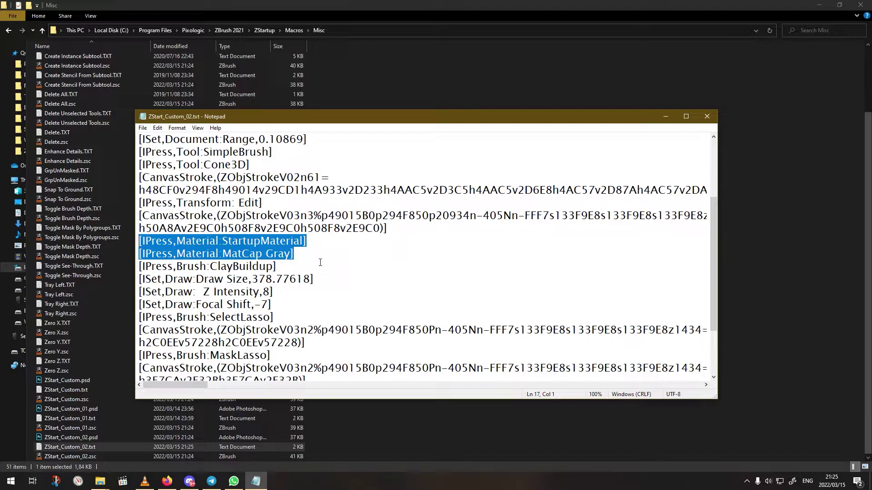
{"action": "key", "text": "ctrl+x"}
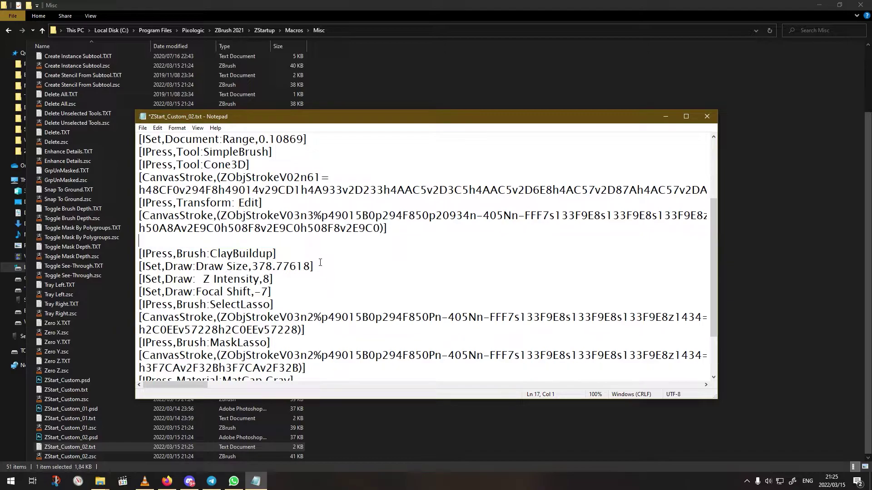
{"action": "key", "text": "BackSpace"}
Switch to the ZScripts folder of ZBrush 2021 in File Explorer and open DefaultZScript.txt in Notepad
{"action": "left_click", "coordinate": [111, 485]}
{"action": "mouse_move", "coordinate": [111, 485]}
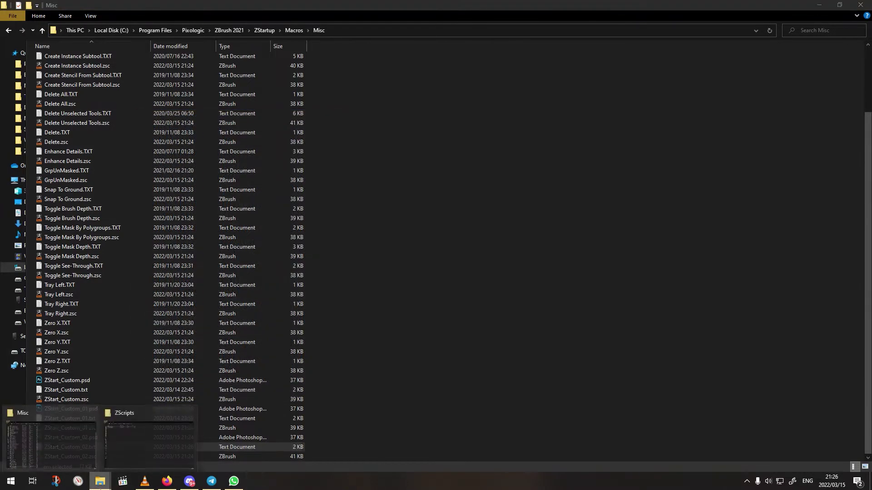
{"action": "left_click", "coordinate": [144, 438]}
{"action": "left_click", "coordinate": [349, 30]}
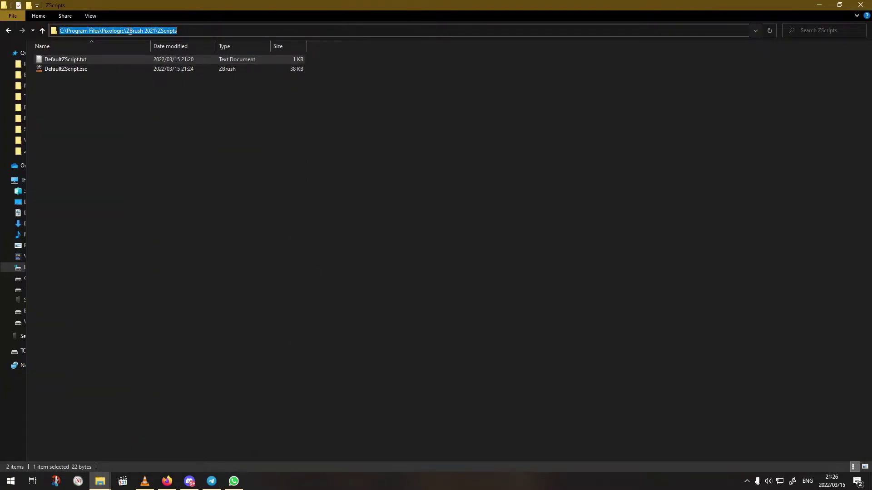
{"action": "left_click", "coordinate": [205, 121]}
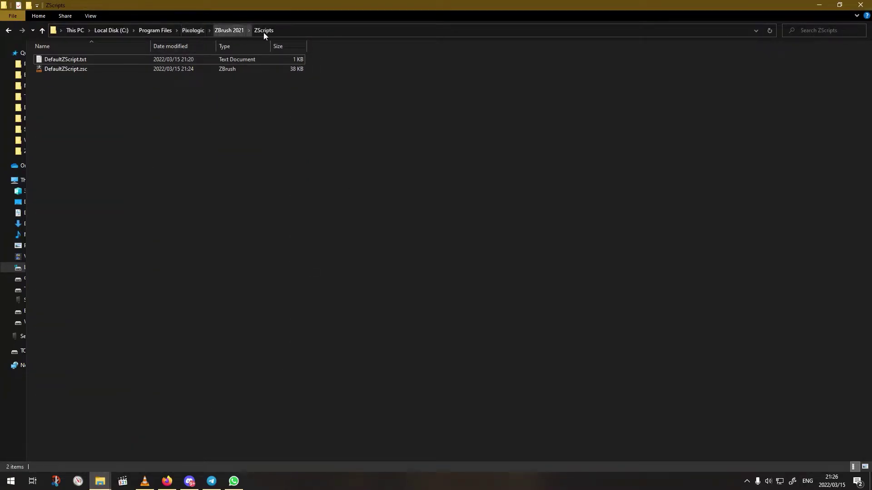
{"action": "double_click", "coordinate": [75, 61]}
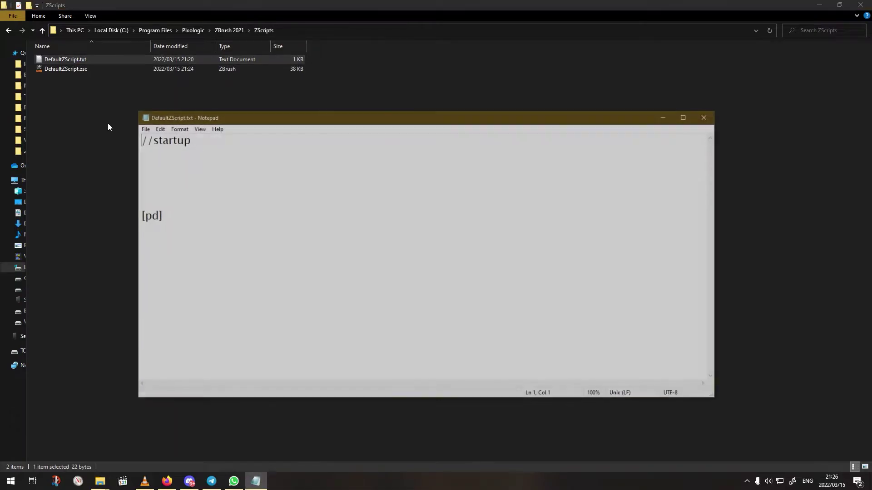
Paste an [If,1, ...] block containing [IPress,Macro:Macros:Misc:ZStart_Custom_02] between //startup and [pd], and save and close the script
{"action": "key", "text": "ctrl+v"}
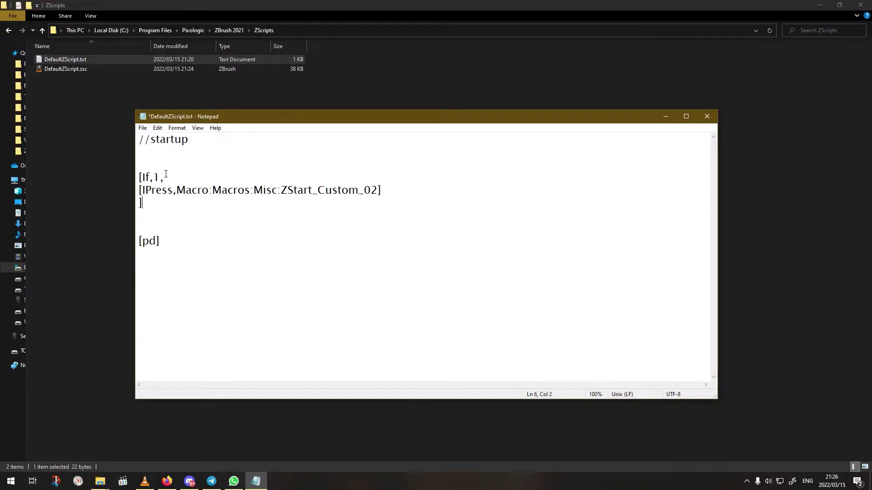
{"action": "triple_click", "coordinate": [378, 191]}
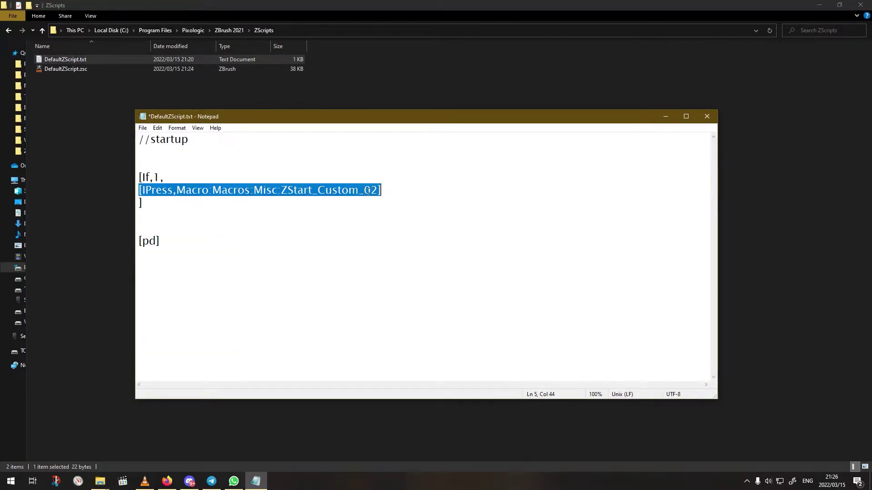
{"action": "left_click", "coordinate": [397, 194]}
{"action": "left_click_drag", "start_coordinate": [302, 196], "coordinate": [297, 196]}
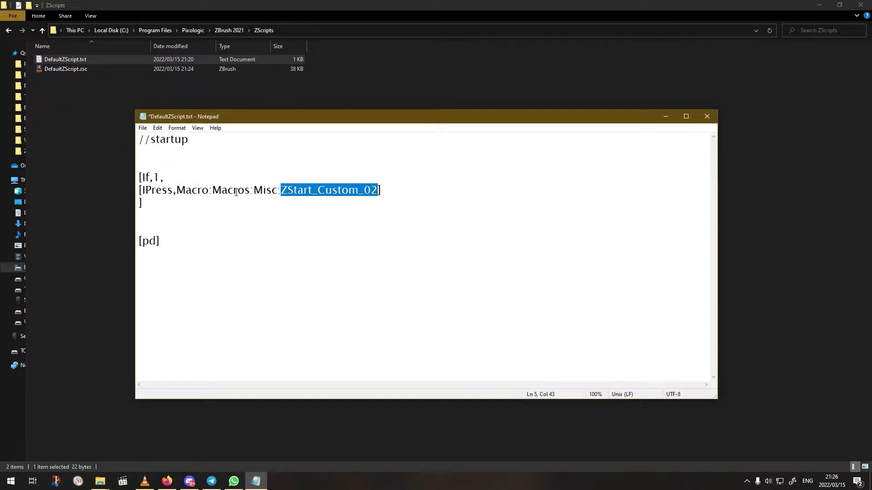
{"action": "left_click", "coordinate": [299, 224]}
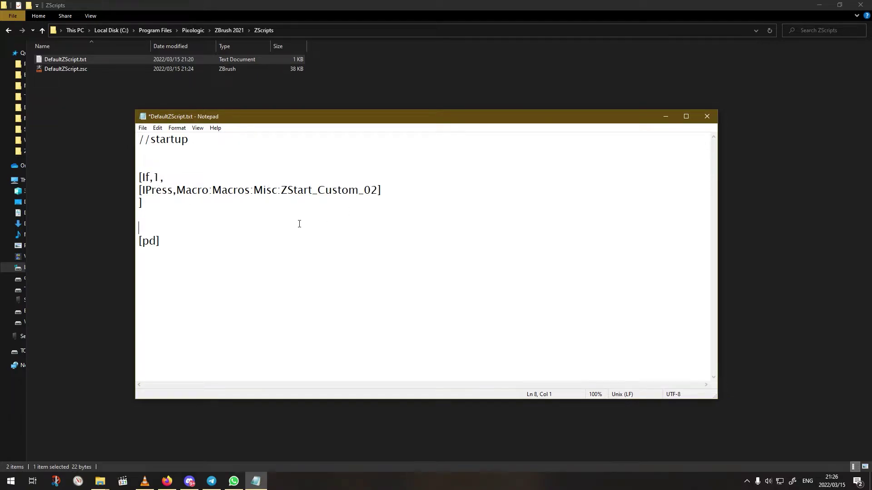
{"action": "left_click", "coordinate": [707, 117]}
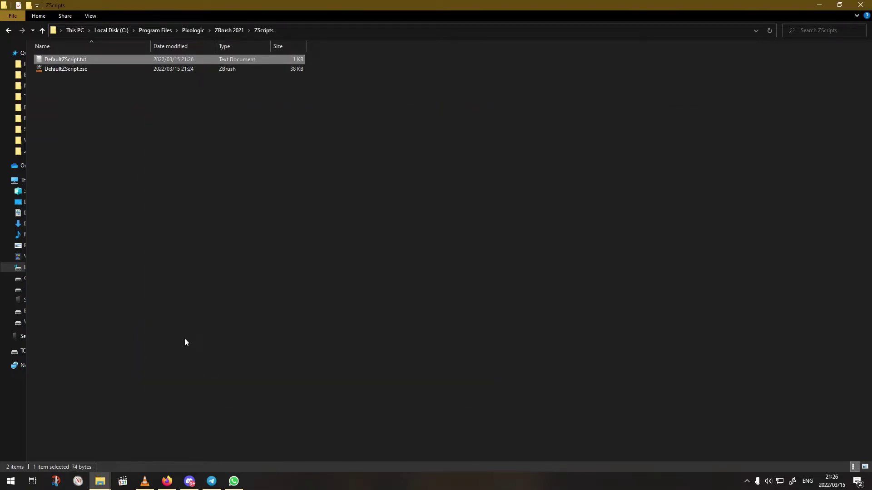
Launch ZBrush again and dismiss the tablet services notice so the startup script runs
{"action": "key", "text": "super"}
{"action": "type", "text": "zb"}
{"action": "key", "text": "Return"}
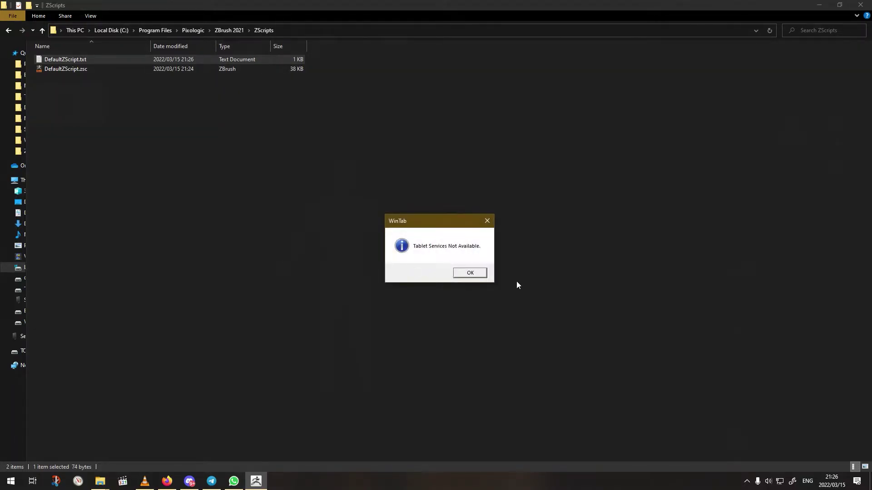
{"action": "left_click", "coordinate": [479, 277]}
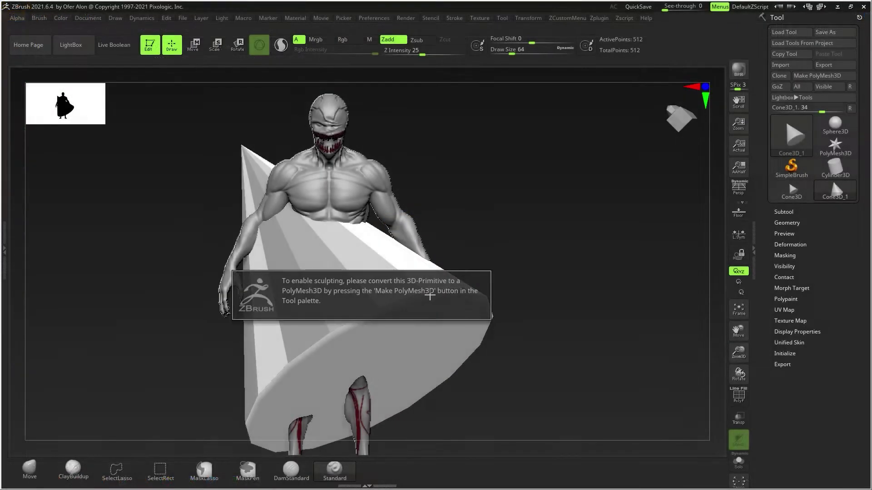
Clear the stray figure from the canvas once the startup macro has run, and rotate the cone to check it
{"action": "left_click", "coordinate": [170, 56]}
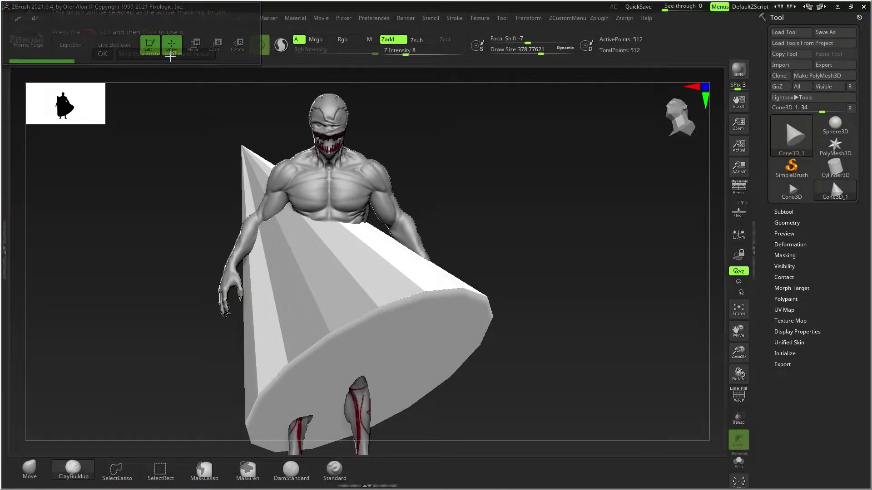
{"action": "left_click", "coordinate": [421, 289]}
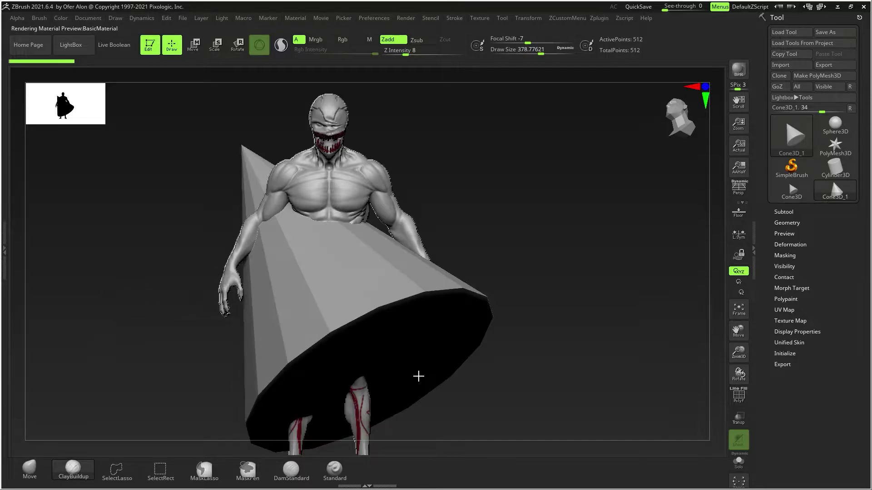
{"action": "left_click", "coordinate": [662, 74]}
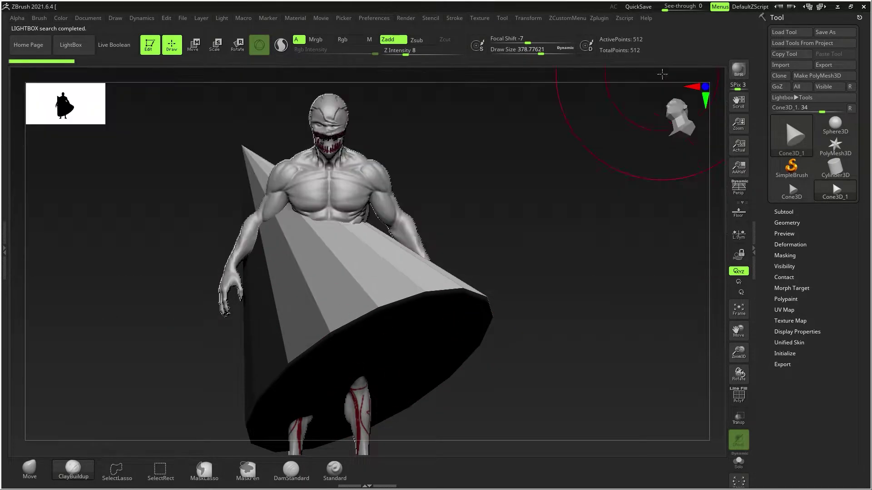
{"action": "key", "text": "ctrl+n"}
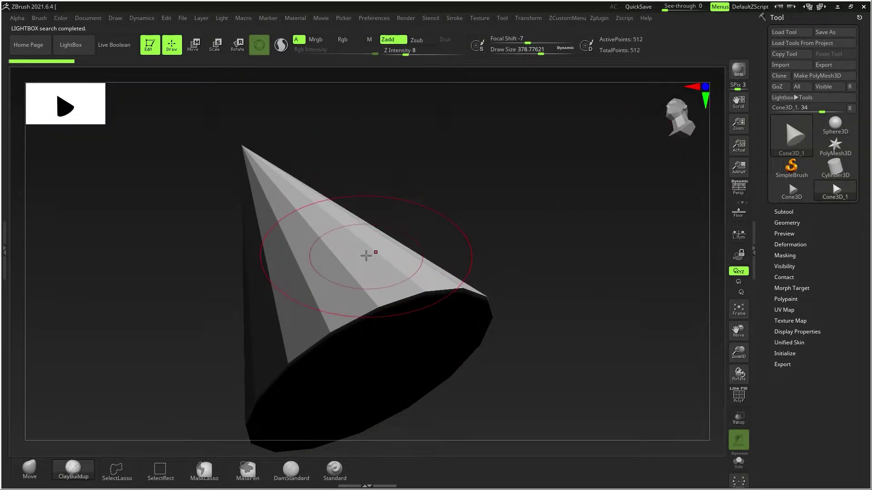
{"action": "mouse_move", "coordinate": [366, 255]}
{"action": "right_mouse_down"}
{"action": "mouse_move", "coordinate": [356, 308]}
{"action": "mouse_move", "coordinate": [350, 292]}
{"action": "mouse_move", "coordinate": [376, 253]}
{"action": "mouse_move", "coordinate": [362, 320]}
{"action": "mouse_move", "coordinate": [304, 301]}
{"action": "mouse_move", "coordinate": [288, 306]}
{"action": "mouse_move", "coordinate": [309, 289]}
{"action": "mouse_move", "coordinate": [313, 255]}
{"action": "mouse_move", "coordinate": [317, 282]}
{"action": "mouse_move", "coordinate": [337, 280]}
{"action": "mouse_move", "coordinate": [305, 292]}
{"action": "mouse_move", "coordinate": [323, 294]}
{"action": "right_mouse_up"}
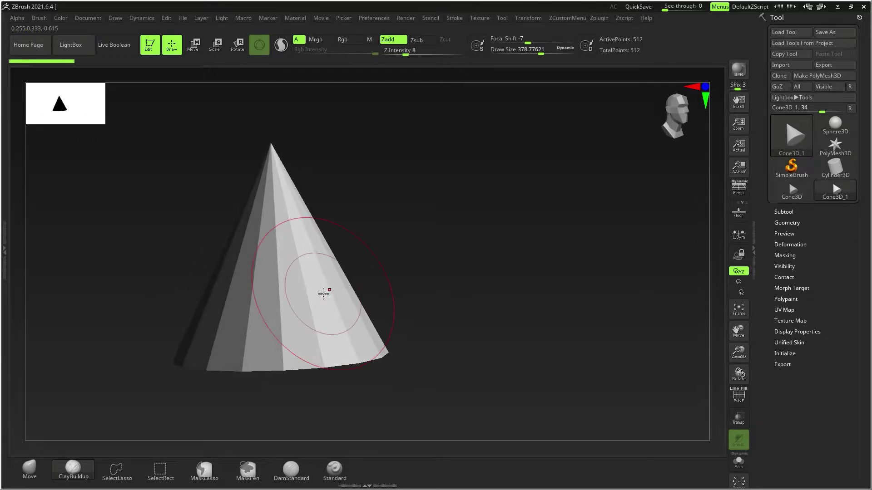
{"action": "left_click", "coordinate": [863, 9]}
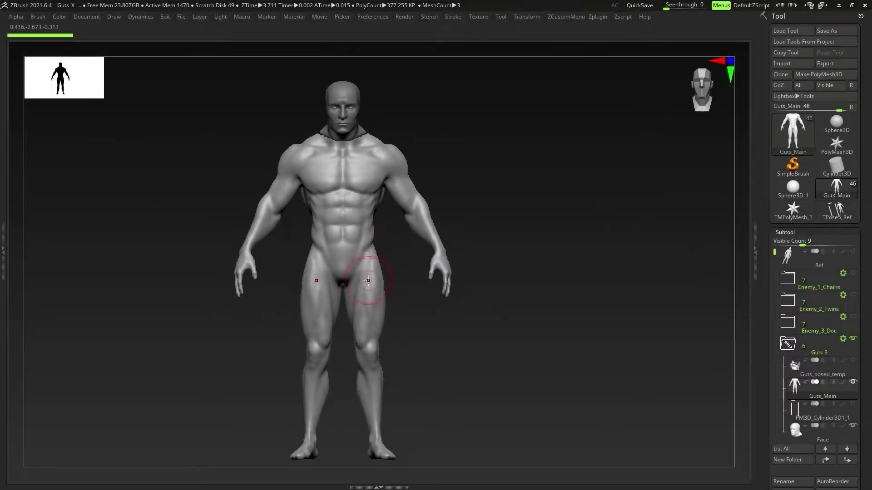
{"action": "mouse_move", "coordinate": [368, 281]}
{"action": "right_mouse_down", "text": "alt"}
{"action": "mouse_move", "coordinate": [371, 248]}
{"action": "mouse_move", "coordinate": [371, 269]}
{"action": "right_mouse_up", "text": "alt"}
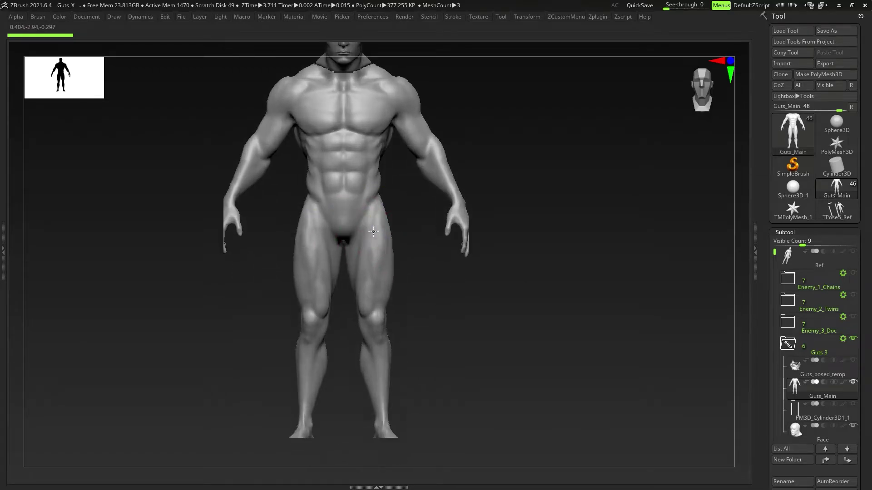
Mask the legs of the Guts_Main body from the waist down to the ankles
{"action": "mouse_move", "coordinate": [425, 146]}
{"action": "left_mouse_down", "text": "ctrl"}
{"action": "mouse_move", "coordinate": [334, 158]}
{"action": "mouse_move", "coordinate": [413, 276]}
{"action": "mouse_move", "coordinate": [405, 145]}
{"action": "left_mouse_up", "text": "ctrl"}
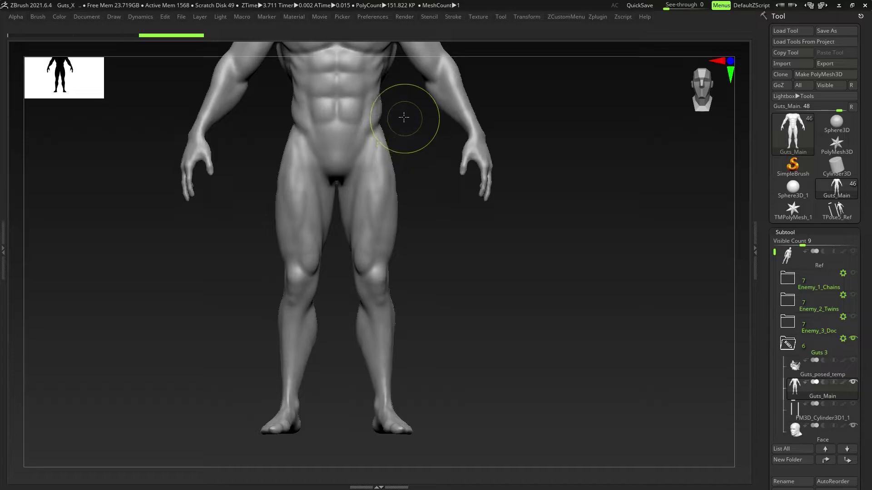
{"action": "mouse_move", "coordinate": [239, 119]}
{"action": "left_mouse_down", "text": "ctrl"}
{"action": "mouse_move", "coordinate": [247, 298]}
{"action": "mouse_move", "coordinate": [227, 405]}
{"action": "mouse_move", "coordinate": [331, 399]}
{"action": "left_mouse_up", "text": "ctrl"}
{"action": "mouse_move", "coordinate": [428, 376]}
{"action": "left_mouse_down"}
{"action": "mouse_move", "coordinate": [345, 270]}
{"action": "mouse_move", "coordinate": [304, 274]}
{"action": "mouse_move", "coordinate": [342, 278]}
{"action": "mouse_move", "coordinate": [399, 135]}
{"action": "left_mouse_up"}
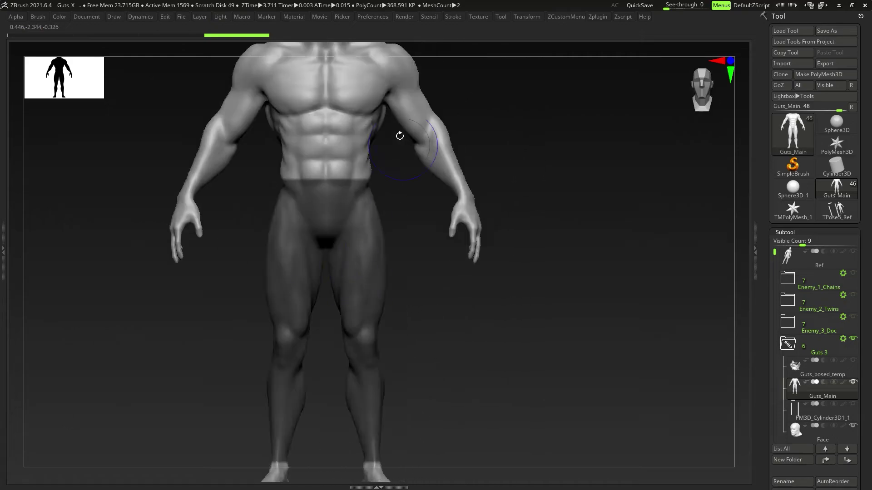
{"action": "right_click_drag", "start_coordinate": [355, 199], "coordinate": [355, 177], "text": "ctrl"}
Expand the Geometry settings and the subtool Extract settings for Guts_Main
{"action": "left_click_drag", "start_coordinate": [866, 205], "coordinate": [866, 115]}
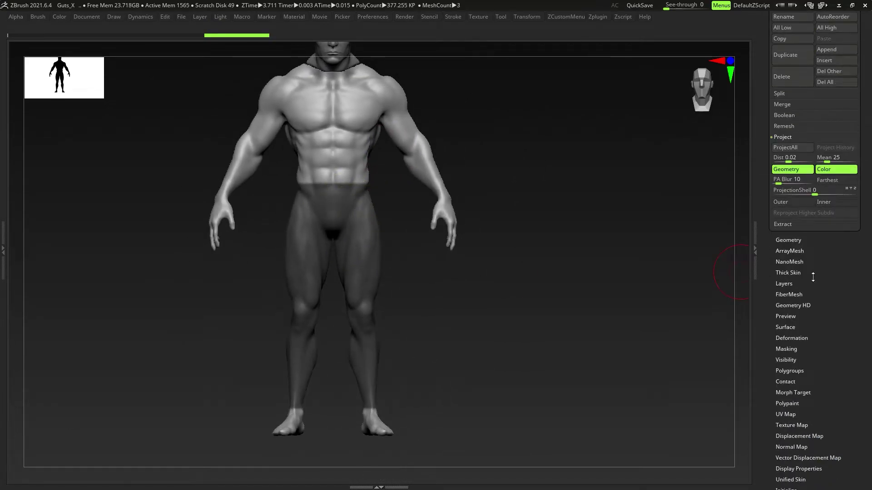
{"action": "left_click", "coordinate": [784, 242]}
{"action": "left_click_drag", "start_coordinate": [869, 200], "coordinate": [869, 313]}
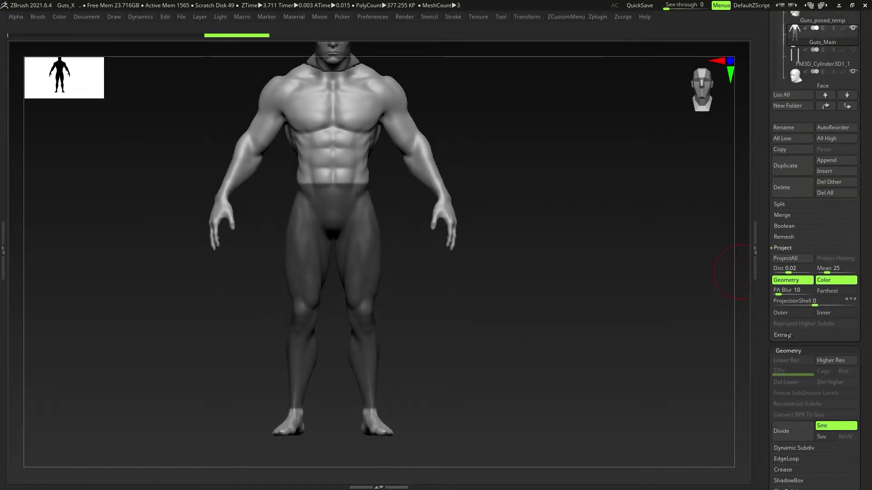
{"action": "left_click", "coordinate": [790, 336]}
{"action": "scroll", "coordinate": [871, 368], "scroll_direction": "down", "scroll_amount": 6}
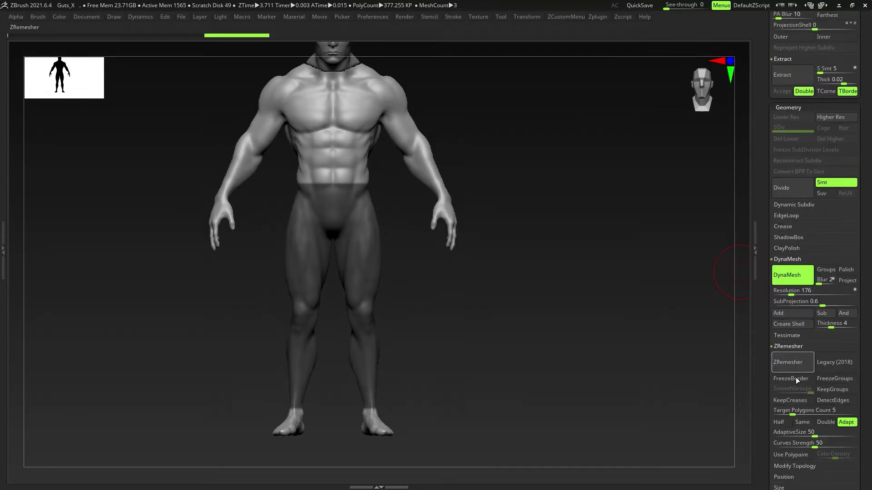
{"action": "left_click_drag", "start_coordinate": [869, 253], "coordinate": [869, 448]}
{"action": "right_click_drag", "start_coordinate": [364, 312], "coordinate": [355, 327], "text": "alt"}
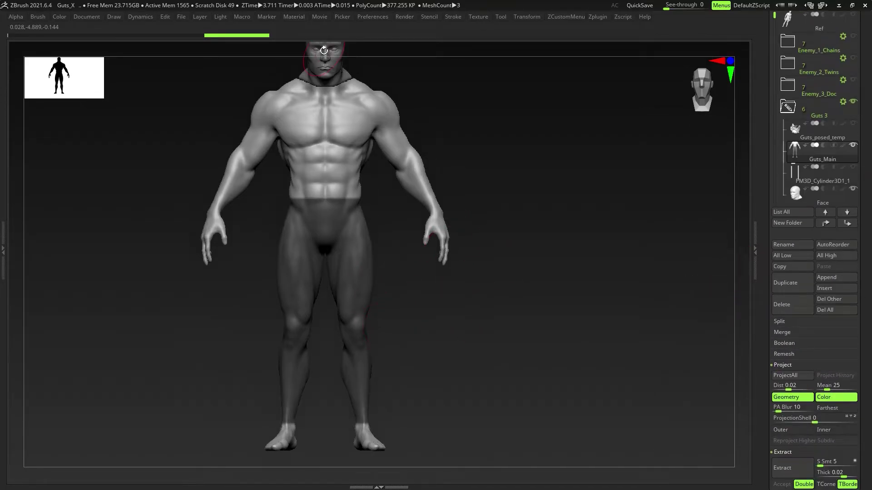
Start recording a new macro without initializing ZBrush
{"action": "left_click", "coordinate": [242, 17]}
{"action": "left_click", "coordinate": [268, 35]}
{"action": "left_click", "coordinate": [472, 280]}
Extract the masked legs with a thickness of 0 and accept them as a new subtool
{"action": "left_click_drag", "start_coordinate": [869, 431], "coordinate": [868, 268]}
{"action": "left_click", "coordinate": [826, 310]}
{"action": "type", "text": "0"}
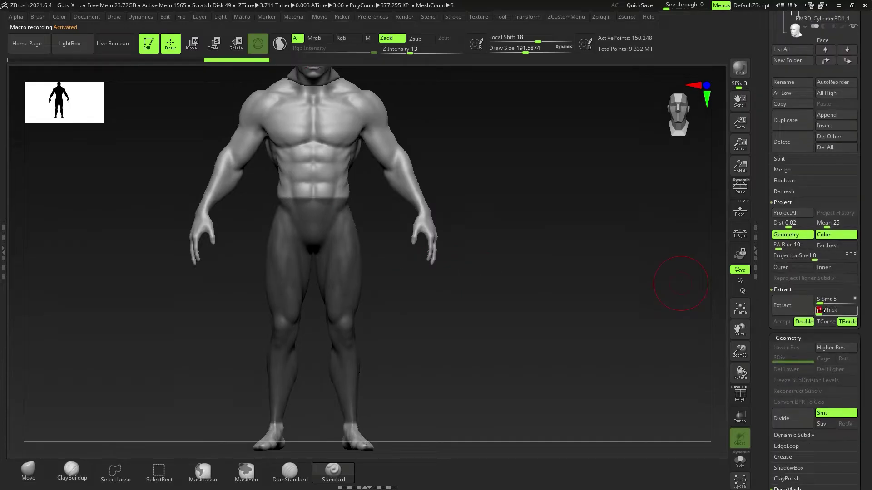
{"action": "key", "text": "Return"}
{"action": "left_click", "coordinate": [791, 306]}
{"action": "left_click", "coordinate": [784, 322]}
Select the extracted trousers and sculpt trial folds around the crotch and thighs with the ClayBuildup brush
{"action": "left_click", "coordinate": [328, 253], "text": "alt"}
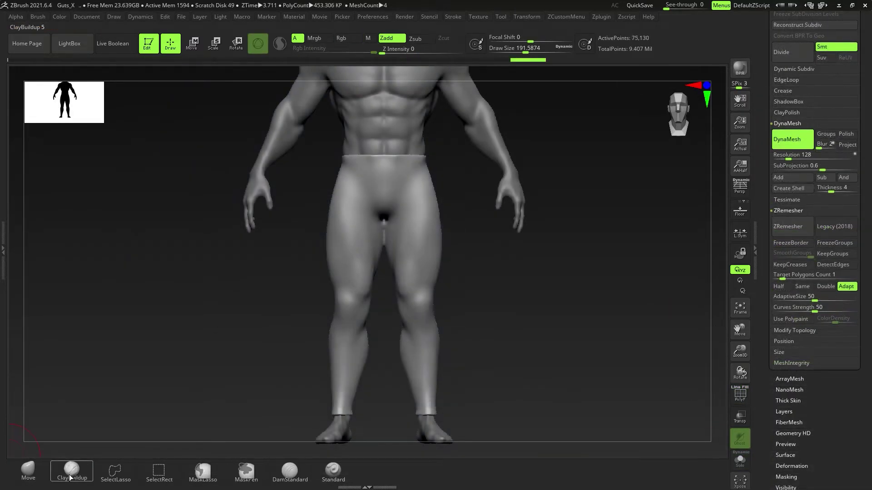
{"action": "left_click", "coordinate": [71, 473]}
{"action": "key", "text": "s"}
{"action": "left_click_drag", "start_coordinate": [390, 225], "coordinate": [380, 226]}
{"action": "mouse_move", "coordinate": [384, 184]}
{"action": "right_mouse_down", "text": "alt"}
{"action": "mouse_move", "coordinate": [388, 252]}
{"action": "mouse_move", "coordinate": [409, 259]}
{"action": "right_mouse_up", "text": "alt"}
{"action": "key", "text": "s"}
{"action": "left_click_drag", "start_coordinate": [412, 261], "coordinate": [406, 260]}
{"action": "left_click_drag", "start_coordinate": [431, 220], "coordinate": [394, 327]}
{"action": "right_click_drag", "start_coordinate": [416, 369], "coordinate": [412, 294], "text": "alt"}
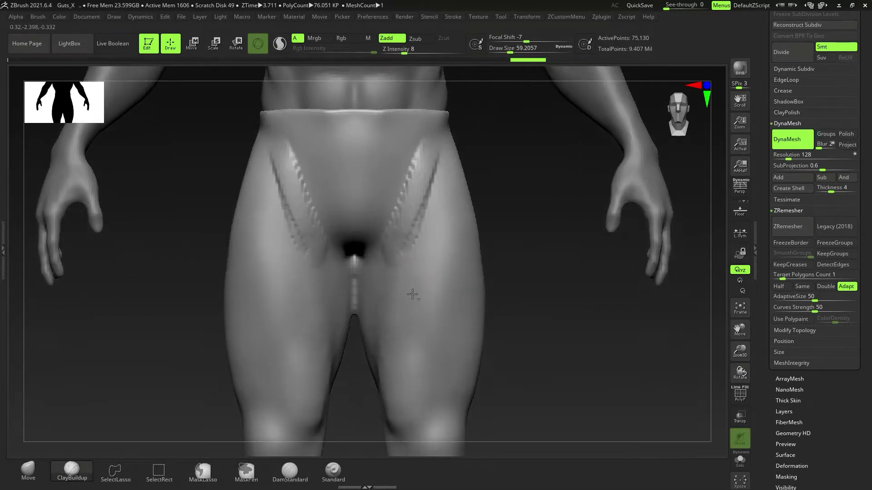
{"action": "left_click_drag", "start_coordinate": [444, 167], "coordinate": [404, 324], "text": "alt"}
{"action": "left_click_drag", "start_coordinate": [472, 249], "coordinate": [453, 355], "text": "alt"}
{"action": "mouse_move", "coordinate": [453, 382]}
{"action": "right_mouse_down", "text": "alt"}
{"action": "mouse_move", "coordinate": [427, 337]}
{"action": "mouse_move", "coordinate": [364, 352]}
{"action": "mouse_move", "coordinate": [432, 358]}
{"action": "right_mouse_up", "text": "alt"}
Undo the trial fold strokes on the trousers
{"action": "key", "text": "ctrl+z"}
{"action": "key", "text": "ctrl+z"}
{"action": "key", "text": "ctrl+z"}
{"action": "key", "text": "ctrl+z"}
{"action": "key", "text": "ctrl+z"}
{"action": "key", "text": "ctrl+z"}
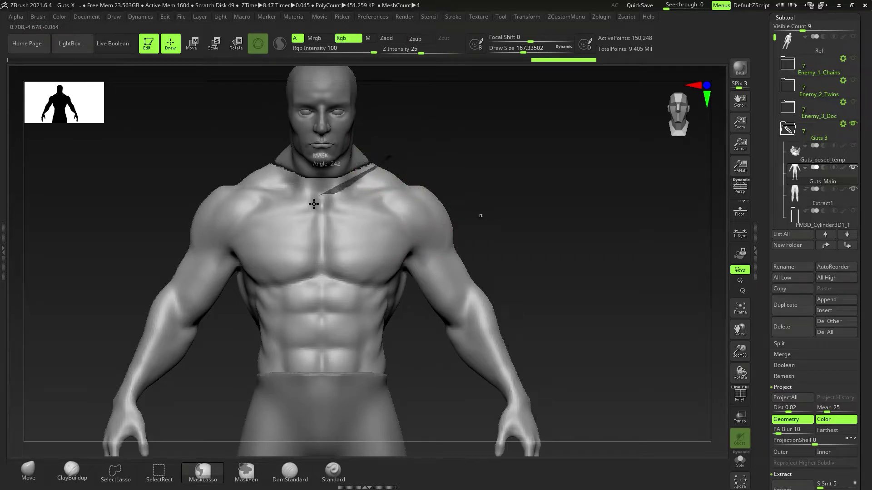
Mask a sleeveless vest shape over the torso of Guts_Main and switch to the Move brush
{"action": "mouse_move", "coordinate": [314, 205]}
{"action": "left_mouse_down"}
{"action": "mouse_move", "coordinate": [311, 380]}
{"action": "mouse_move", "coordinate": [321, 388]}
{"action": "mouse_move", "coordinate": [404, 386]}
{"action": "left_mouse_up"}
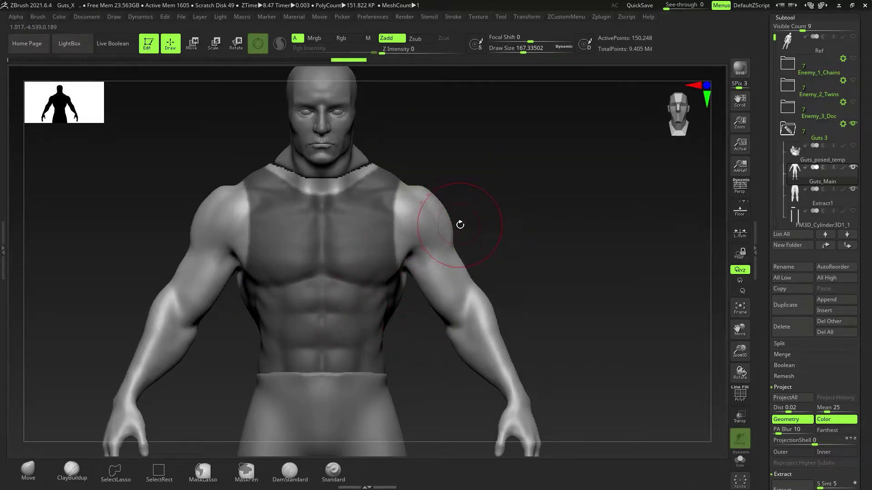
{"action": "left_click_drag", "start_coordinate": [458, 241], "coordinate": [443, 263], "text": "alt"}
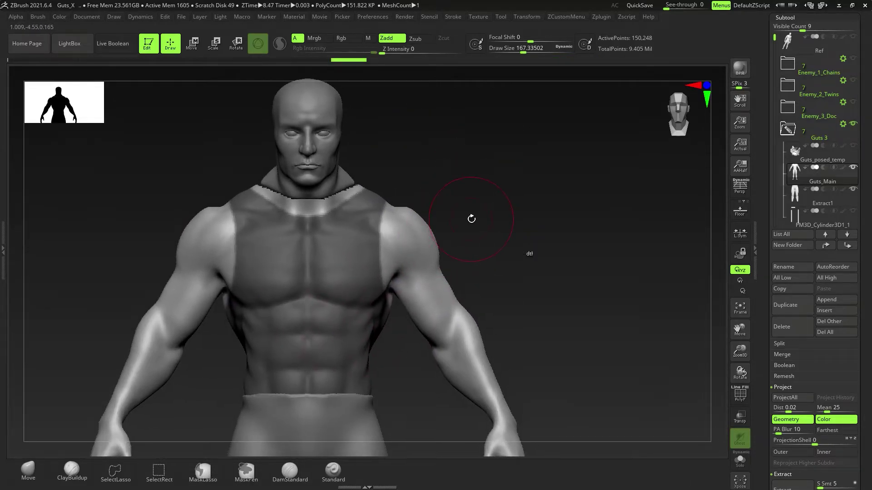
{"action": "left_click", "coordinate": [16, 485]}
{"action": "left_click_drag", "start_coordinate": [513, 241], "coordinate": [503, 275], "text": "alt"}
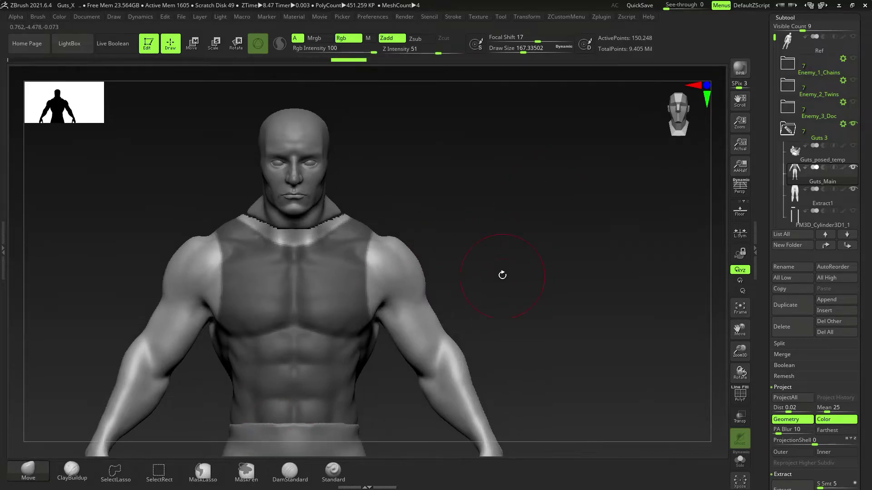
Begin another macro recording for the vest extraction, declining to initialize ZBrush
{"action": "left_click", "coordinate": [242, 17]}
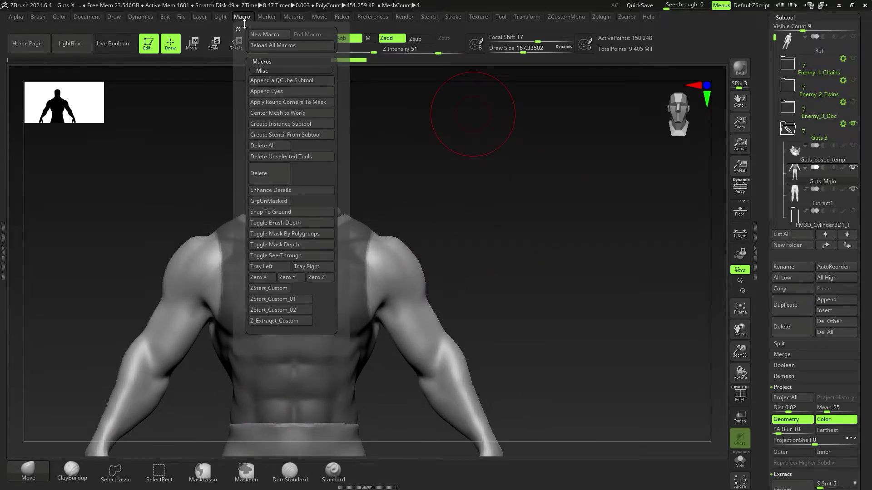
{"action": "left_click", "coordinate": [261, 35]}
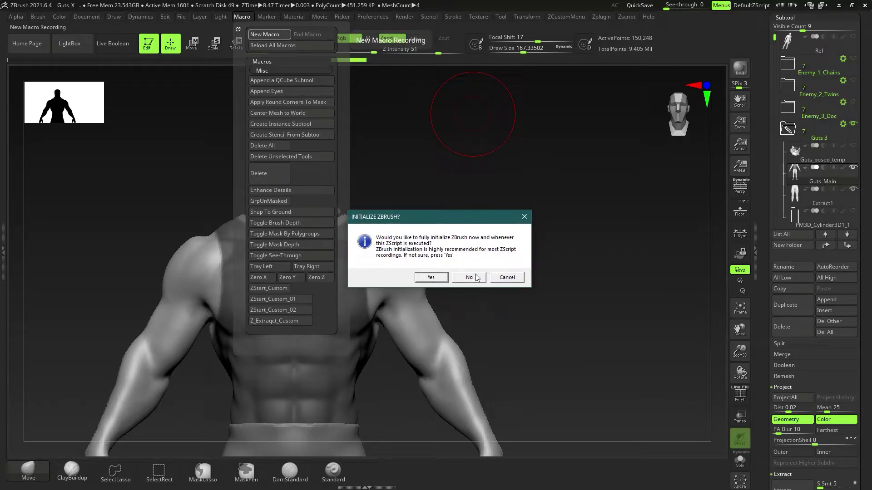
{"action": "left_click", "coordinate": [470, 277]}
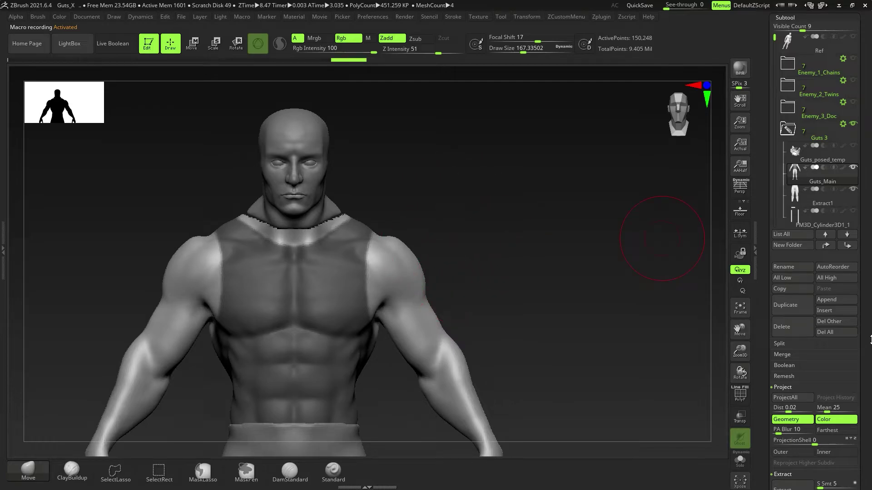
Extract the masked torso with a thickness of 0 and accept it as a new subtool
{"action": "left_click_drag", "start_coordinate": [870, 380], "coordinate": [870, 298]}
{"action": "scroll", "coordinate": [852, 293], "scroll_direction": "up", "scroll_amount": 2}
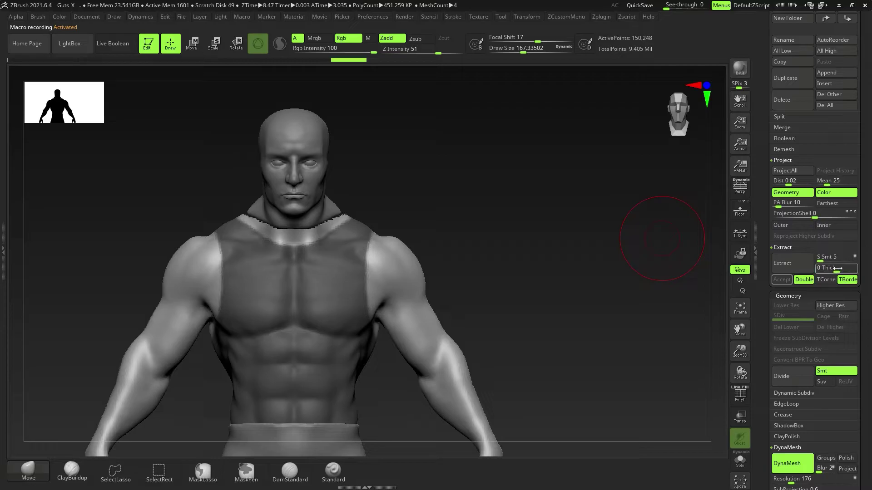
{"action": "left_click", "coordinate": [787, 265]}
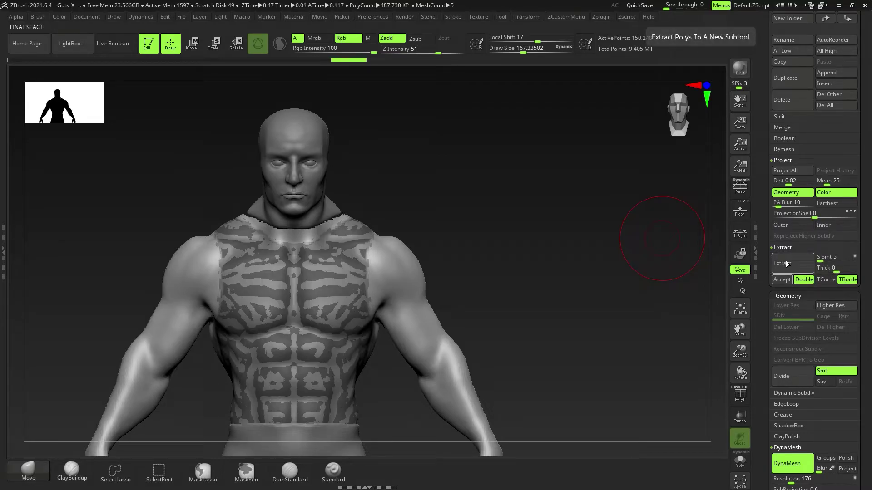
{"action": "left_click", "coordinate": [782, 280]}
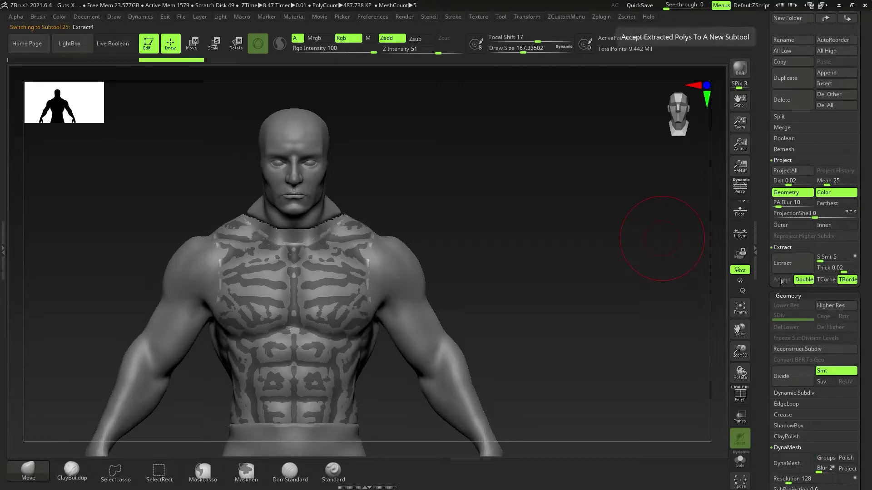
Isolate the extracted vest in Solo mode and show its PolyFrame wireframe
{"action": "left_click", "coordinate": [747, 470]}
{"action": "key", "text": "shift+f"}
{"action": "key", "text": "ctrl"}
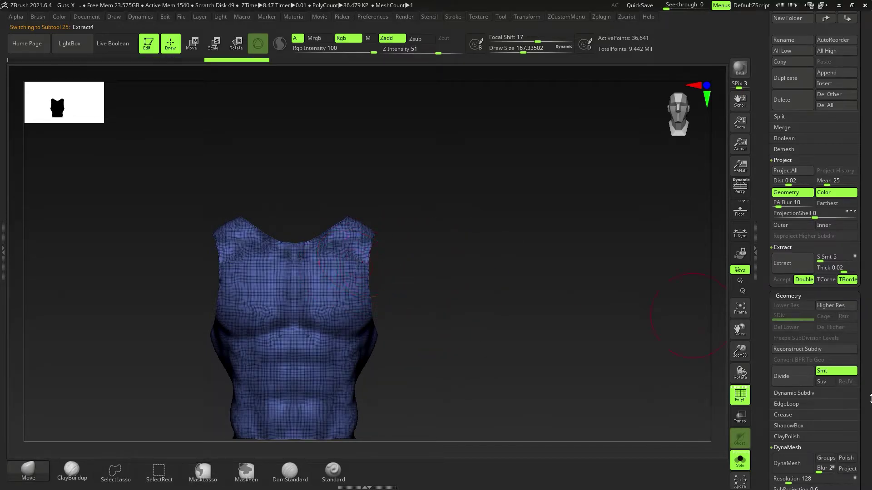
Run ZRemesher on the vest with a Target Polygons Count of 1
{"action": "scroll", "coordinate": [871, 350], "scroll_direction": "down", "scroll_amount": 5}
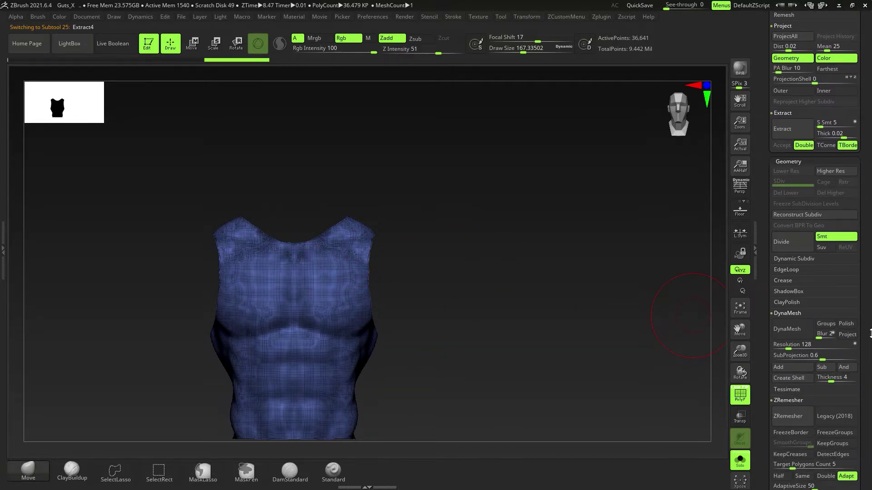
{"action": "scroll", "coordinate": [871, 334], "scroll_direction": "down", "scroll_amount": 2}
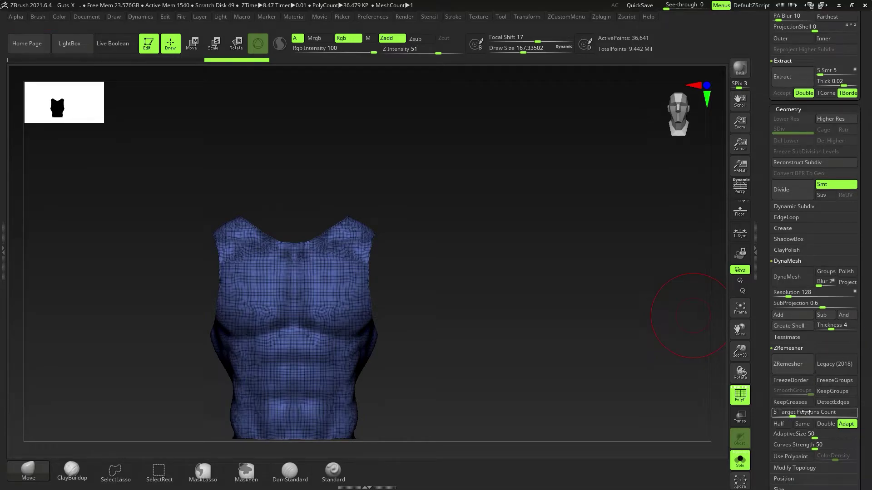
{"action": "left_click", "coordinate": [790, 366]}
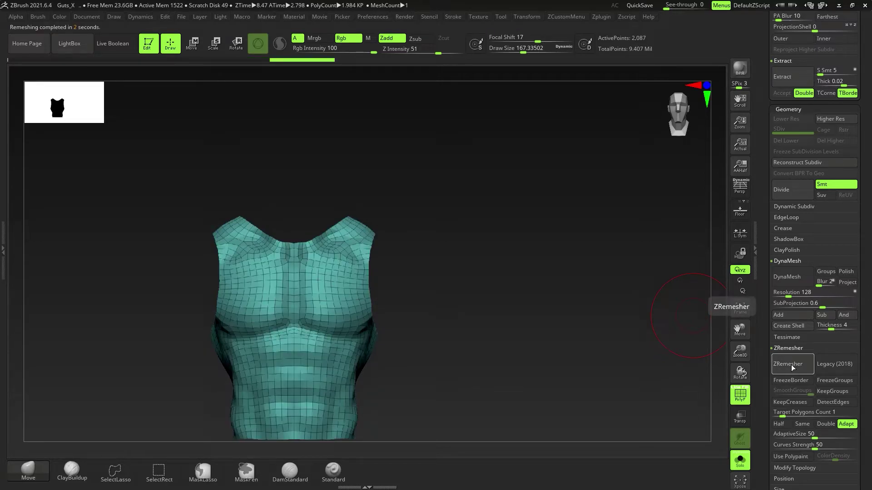
End the macro recording and save it over Z_Extraqct_Custom.txt in the Misc folder, storing the material index as a separate channel
{"action": "left_click", "coordinate": [246, 18]}
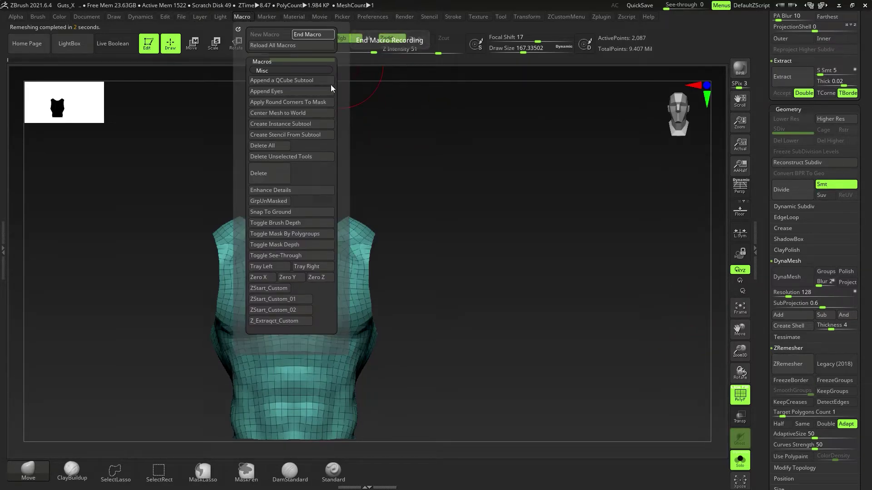
{"action": "left_click", "coordinate": [308, 34]}
{"action": "scroll", "coordinate": [231, 177], "scroll_direction": "down", "scroll_amount": 2}
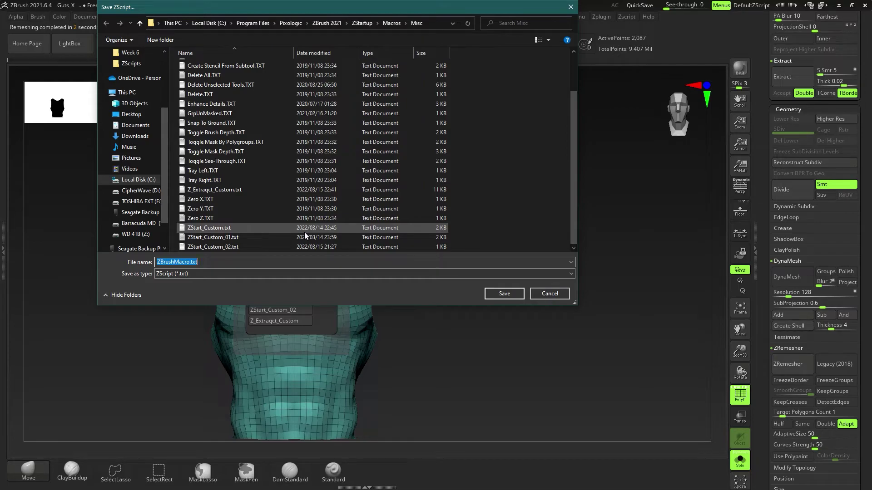
{"action": "left_click", "coordinate": [236, 191]}
{"action": "double_click", "coordinate": [221, 192]}
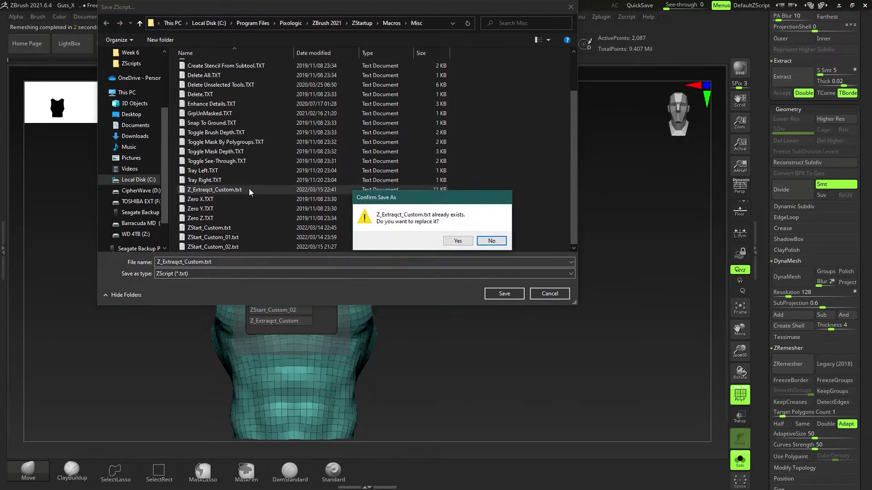
{"action": "left_click", "coordinate": [456, 241]}
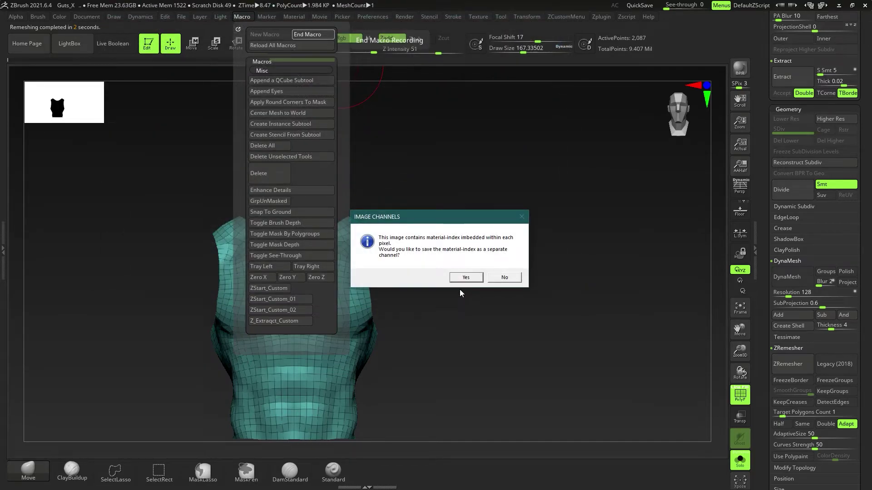
{"action": "left_click", "coordinate": [465, 277]}
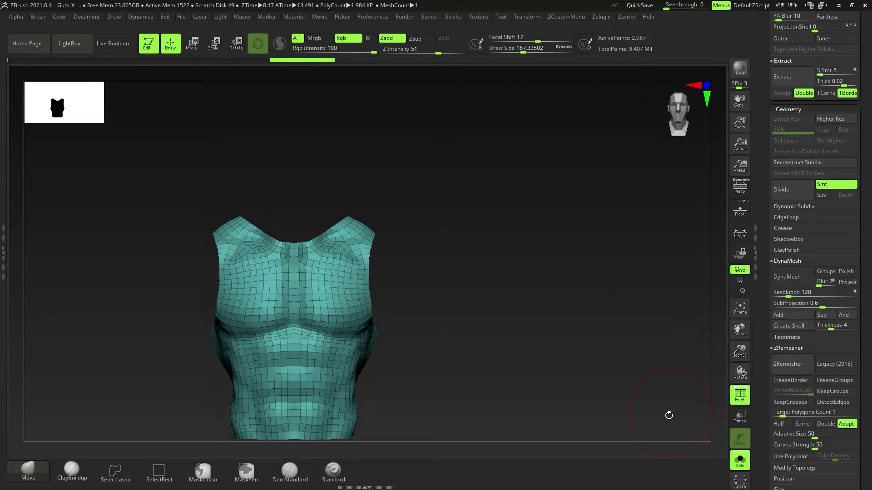
Inspect the remeshed vest on the body, and isolate it again to examine it from an angle
{"action": "left_click", "coordinate": [739, 467]}
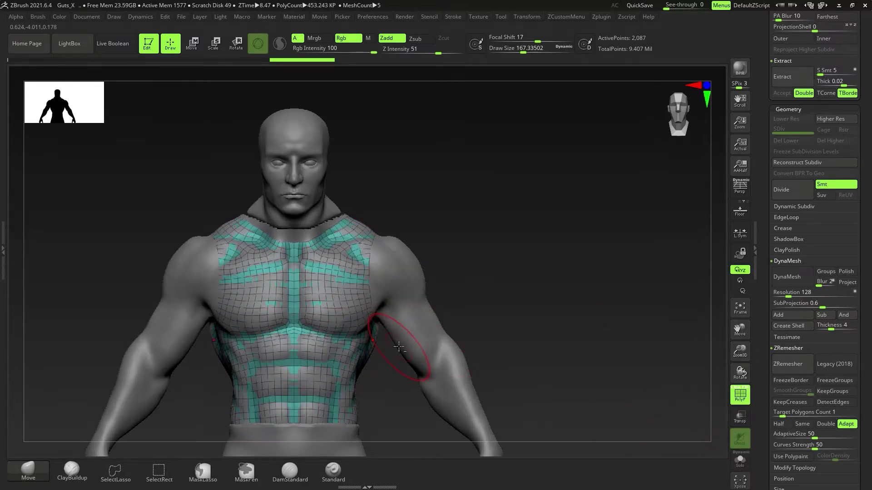
{"action": "right_click_drag", "start_coordinate": [399, 347], "coordinate": [329, 276], "text": "alt"}
{"action": "left_click", "coordinate": [738, 461]}
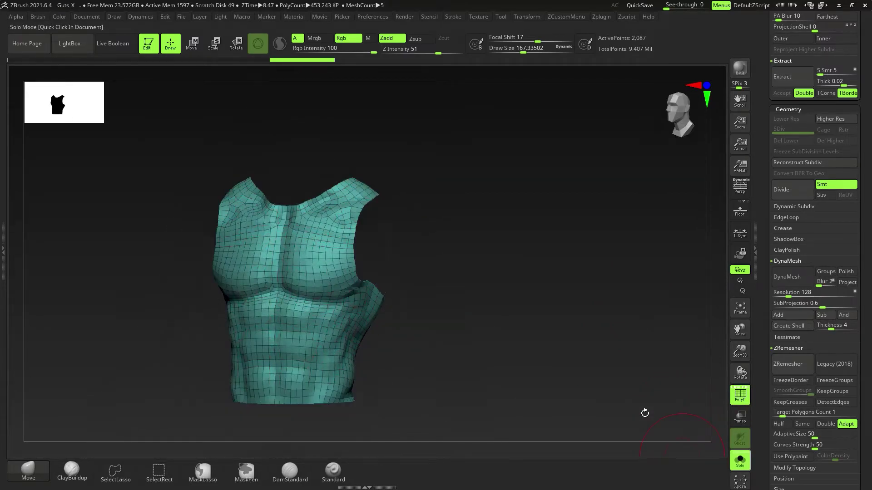
{"action": "right_click_drag", "start_coordinate": [168, 318], "coordinate": [203, 403], "text": "alt"}
Use the ZModeler brush to give the vest thickness, and put the whole mesh into one polygroup
{"action": "key", "text": "space"}
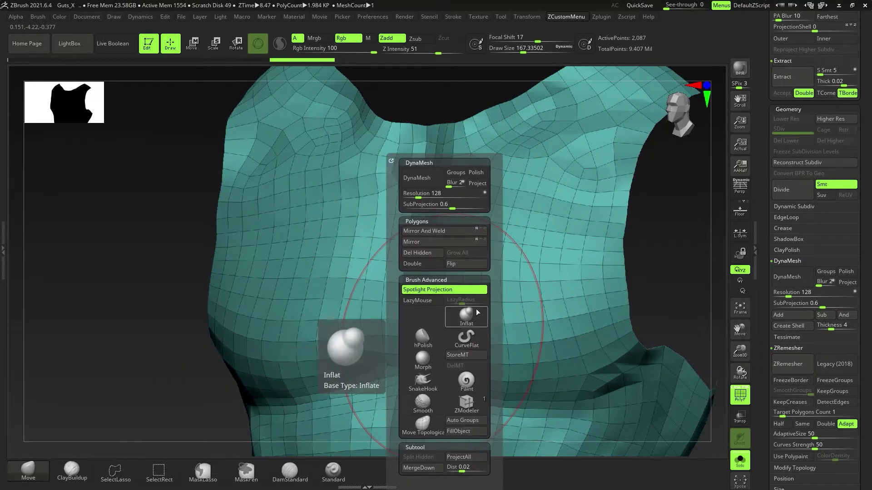
{"action": "left_click", "coordinate": [459, 402]}
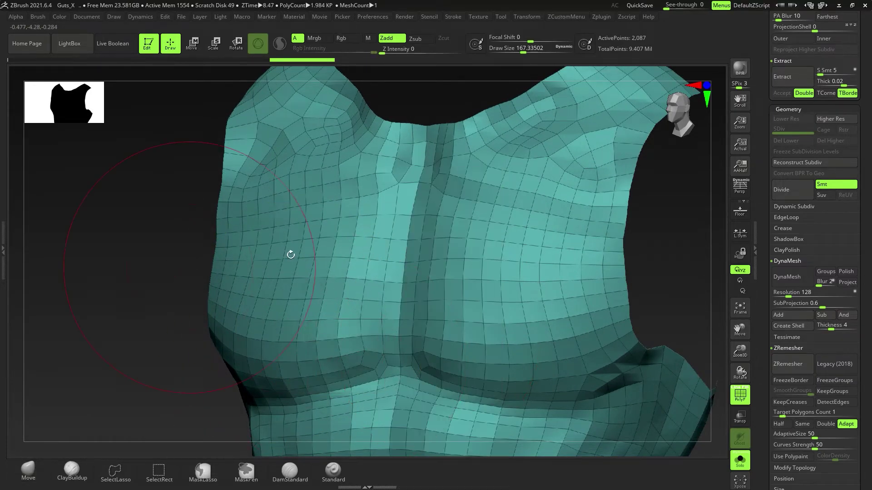
{"action": "right_click_drag", "start_coordinate": [291, 254], "coordinate": [213, 318]}
{"action": "left_click_drag", "start_coordinate": [390, 282], "coordinate": [365, 273]}
{"action": "right_click_drag", "start_coordinate": [365, 273], "coordinate": [340, 272], "text": "ctrl"}
{"action": "key", "text": "ctrl+w"}
{"action": "right_click_drag", "start_coordinate": [340, 272], "coordinate": [400, 291], "text": "ctrl"}
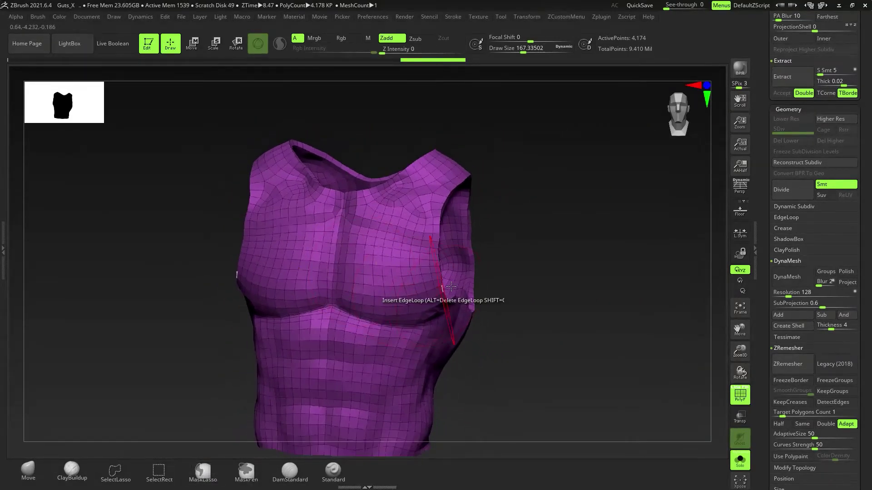
Convert the thickened vest to a DynaMesh at resolution 128 and switch to the Move brush
{"action": "key", "text": "space"}
{"action": "left_click", "coordinate": [451, 175]}
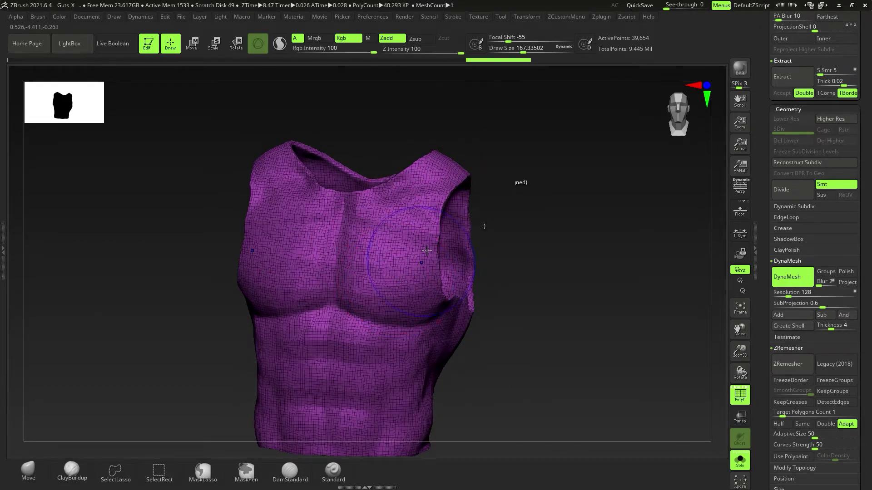
{"action": "left_click", "coordinate": [29, 480]}
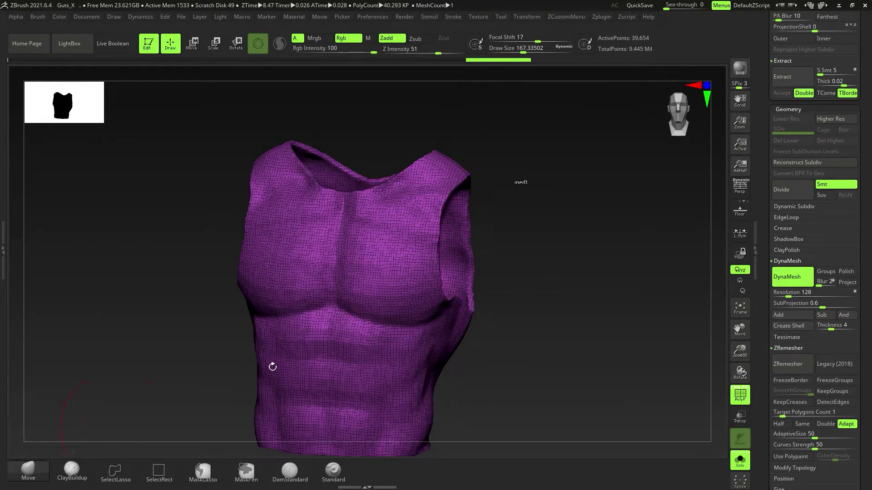
Hide the polyframe on the vest, view it straight from the front, and show it together with the whole body
{"action": "key", "text": "shift+f"}
{"action": "key", "text": "ctrl+z"}
{"action": "key", "text": "ctrl+z"}
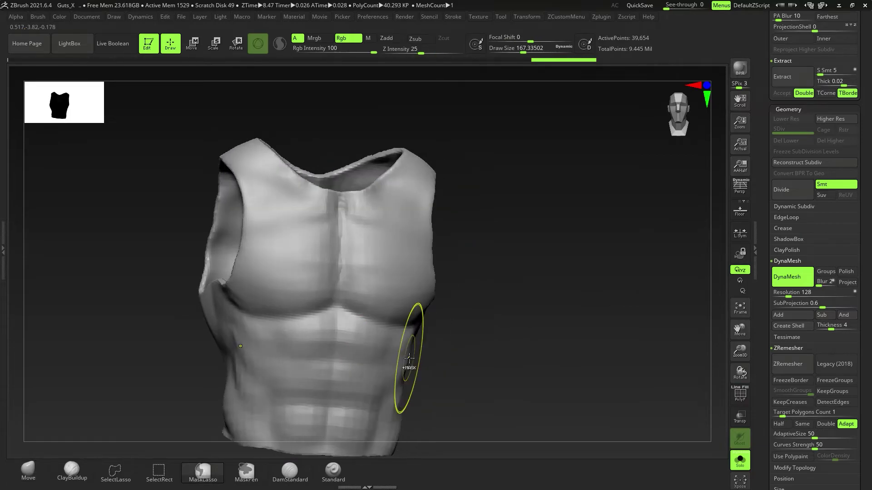
{"action": "mouse_move", "coordinate": [333, 273]}
{"action": "left_mouse_down", "text": "shift"}
{"action": "mouse_move", "coordinate": [333, 286]}
{"action": "mouse_move", "coordinate": [395, 377]}
{"action": "left_mouse_up", "text": "shift"}
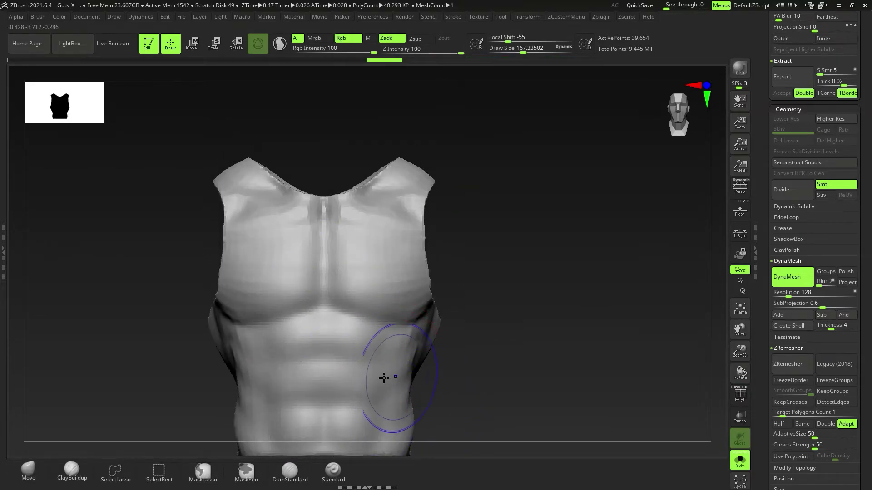
{"action": "right_click_drag", "start_coordinate": [384, 375], "coordinate": [383, 345], "text": "ctrl"}
{"action": "left_click", "coordinate": [739, 461]}
{"action": "right_click_drag", "start_coordinate": [414, 386], "coordinate": [376, 255], "text": "alt"}
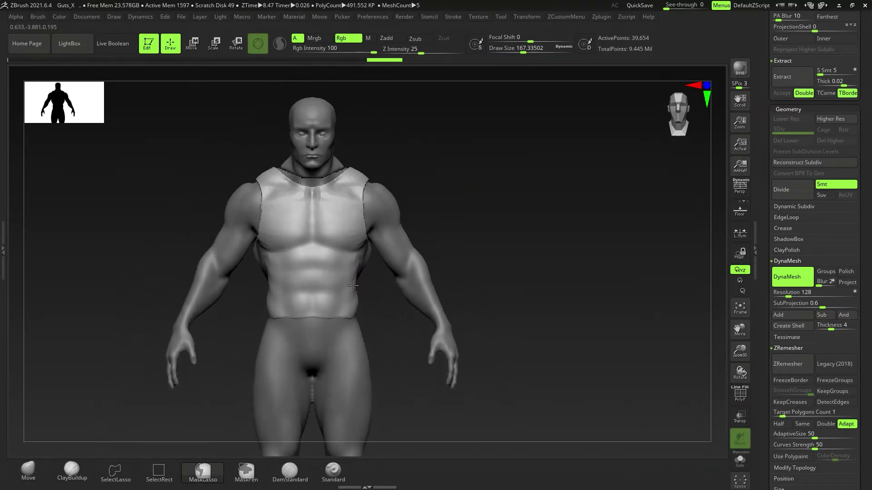
Mask the forearms on the Guts_Main body subtool and extract them with the Z_Extraqct_Custom macro
{"action": "right_click_drag", "start_coordinate": [376, 287], "coordinate": [334, 319], "text": "ctrl"}
{"action": "left_click", "coordinate": [447, 254], "text": "alt"}
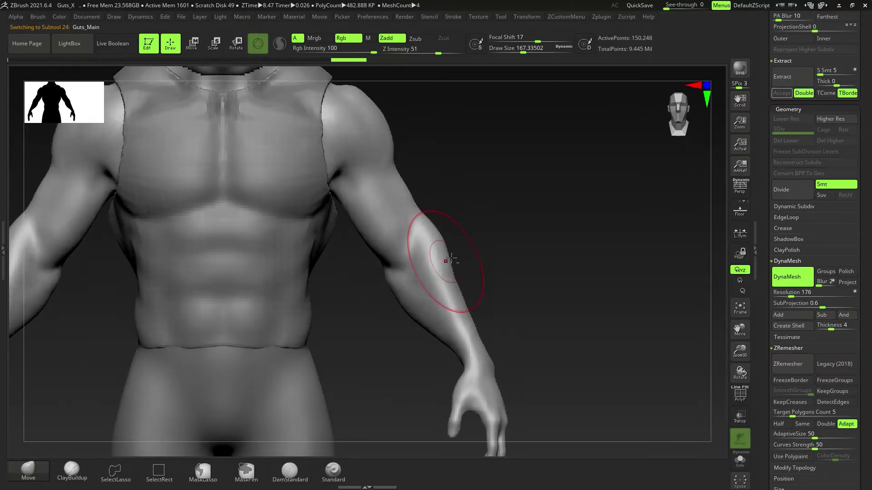
{"action": "mouse_move", "coordinate": [479, 203]}
{"action": "left_mouse_down", "text": "ctrl"}
{"action": "mouse_move", "coordinate": [360, 290]}
{"action": "mouse_move", "coordinate": [488, 395]}
{"action": "mouse_move", "coordinate": [491, 213]}
{"action": "left_mouse_up", "text": "ctrl"}
{"action": "right_click_drag", "start_coordinate": [531, 331], "coordinate": [497, 333], "text": "alt"}
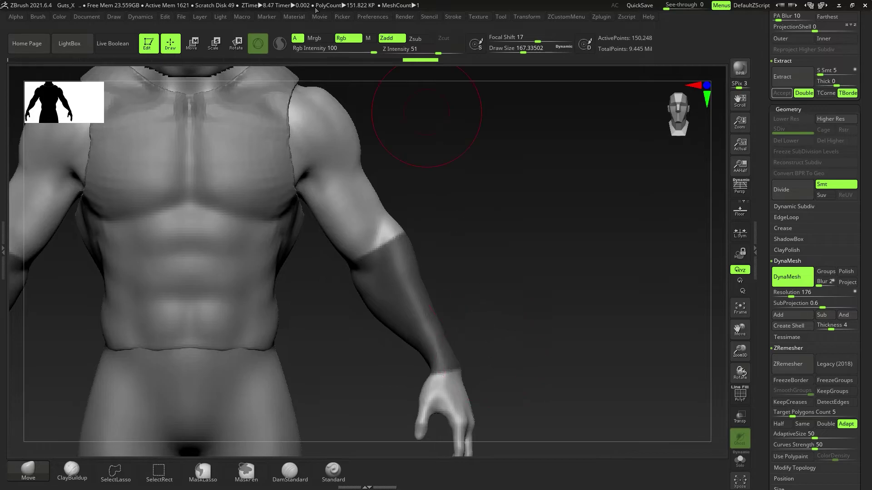
{"action": "left_click", "coordinate": [248, 17]}
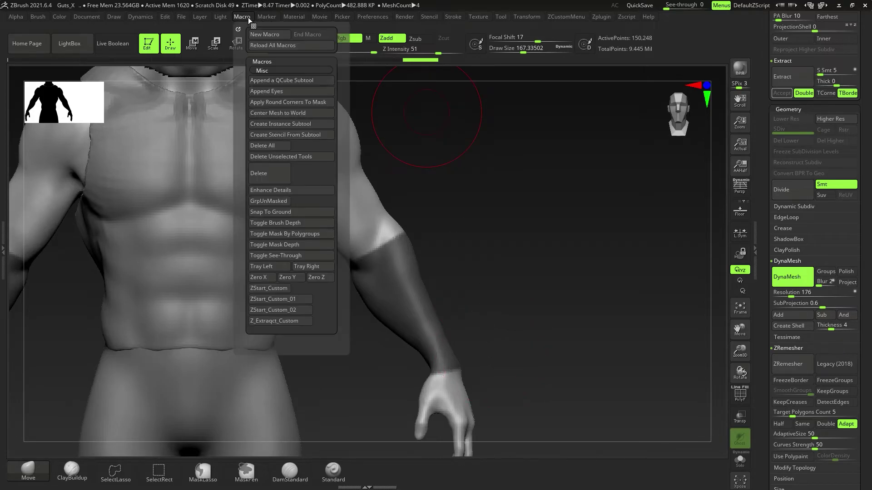
{"action": "left_click", "coordinate": [280, 321]}
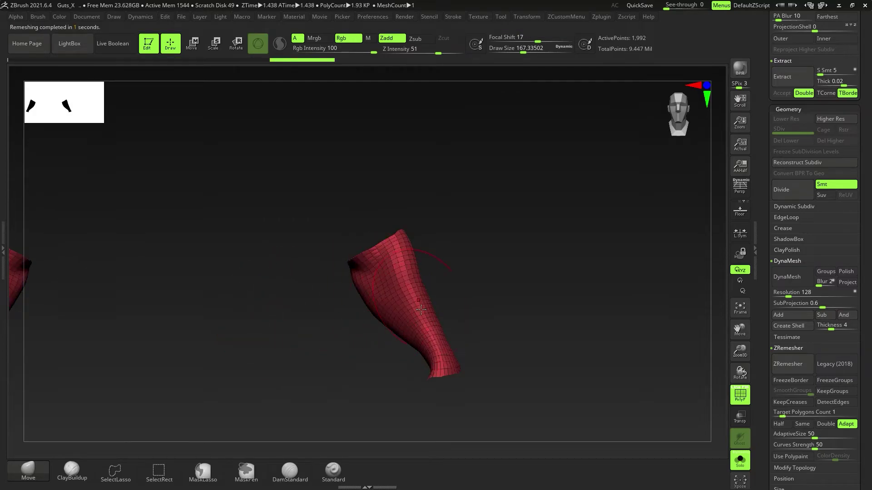
Use the ZModeler brush to give the extracted forearm sleeve thickness, and put the whole mesh into one polygroup
{"action": "mouse_move", "coordinate": [413, 343]}
{"action": "right_mouse_down"}
{"action": "mouse_move", "coordinate": [386, 335]}
{"action": "mouse_move", "coordinate": [405, 348]}
{"action": "right_mouse_up"}
{"action": "key", "text": "1"}
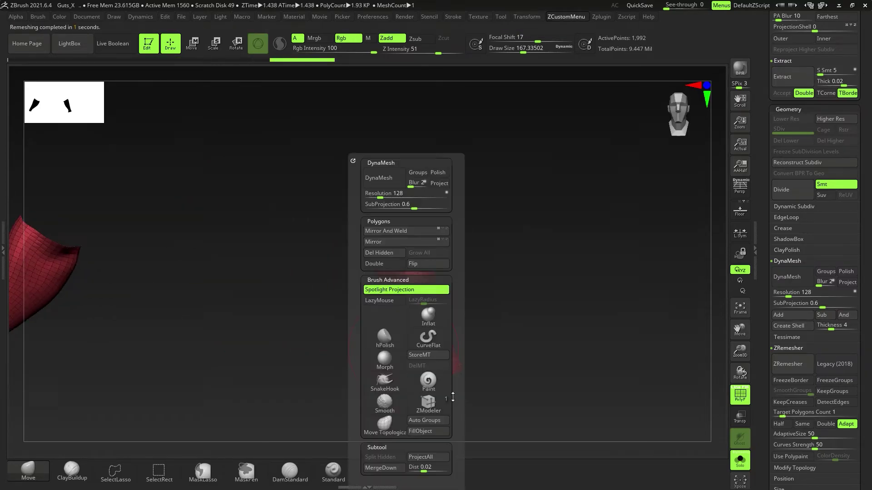
{"action": "left_click", "coordinate": [420, 412]}
{"action": "right_click_drag", "start_coordinate": [399, 254], "coordinate": [473, 321], "text": "ctrl"}
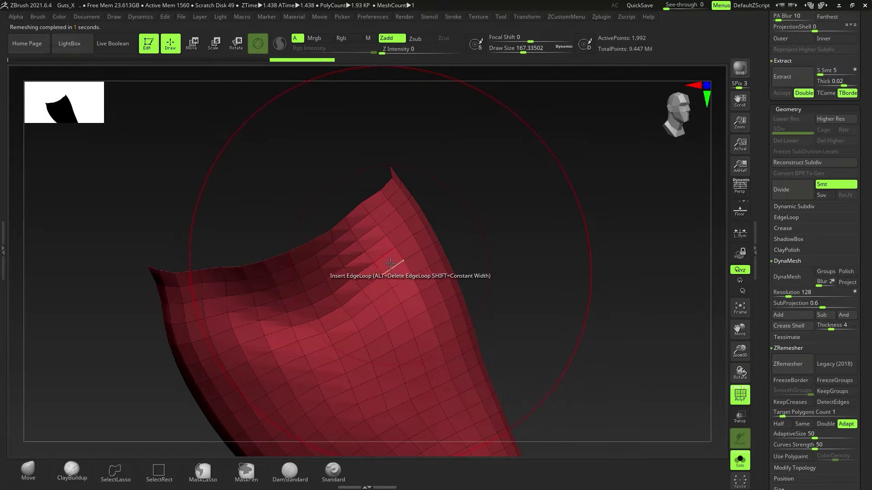
{"action": "mouse_move", "coordinate": [390, 264]}
{"action": "right_mouse_down"}
{"action": "mouse_move", "coordinate": [399, 230]}
{"action": "mouse_move", "coordinate": [402, 271]}
{"action": "right_mouse_up"}
{"action": "left_click_drag", "start_coordinate": [398, 264], "coordinate": [399, 257]}
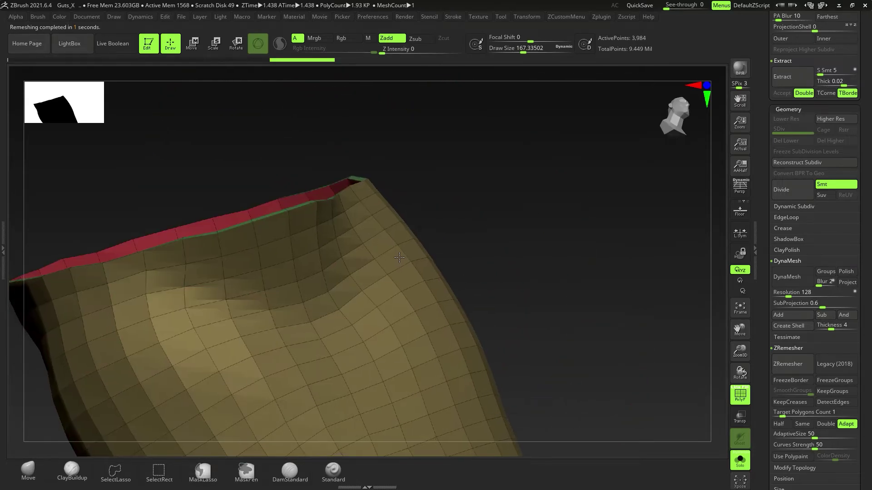
{"action": "right_click_drag", "start_coordinate": [399, 257], "coordinate": [389, 276]}
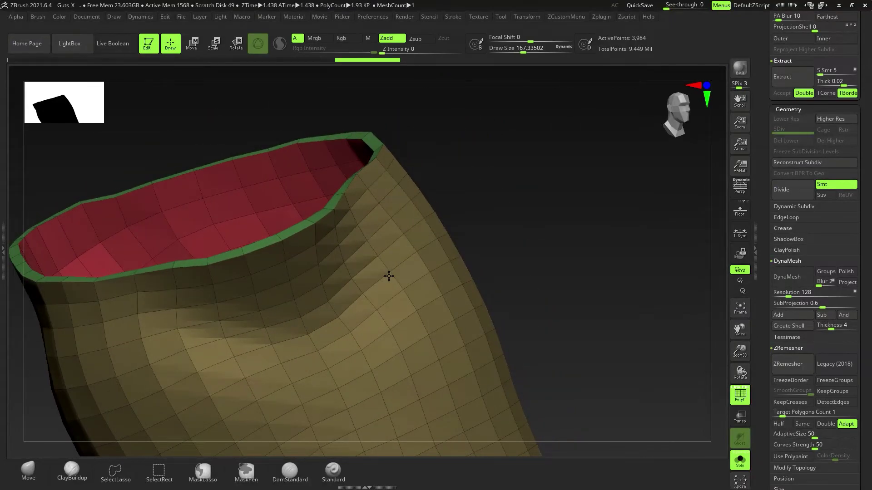
{"action": "key", "text": "ctrl+w"}
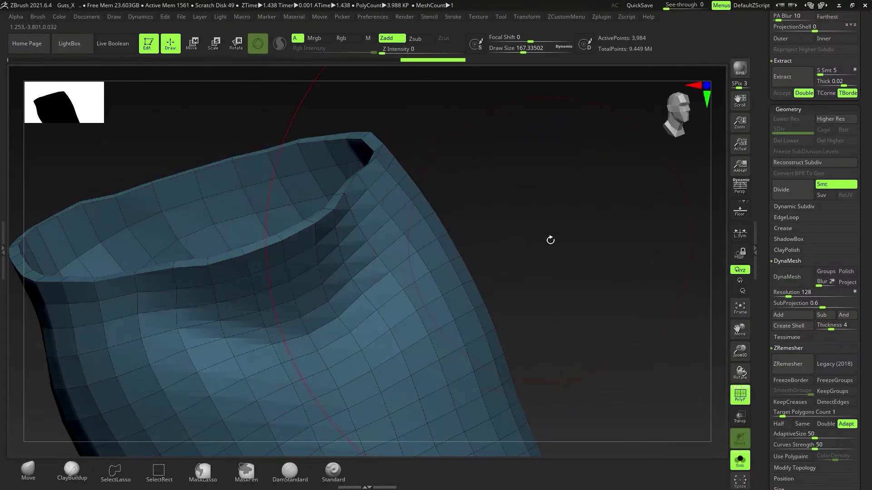
Try converting the forearm sleeve to a DynaMesh at resolution 128, and undo the conversion
{"action": "key", "text": "space"}
{"action": "left_click", "coordinate": [527, 180]}
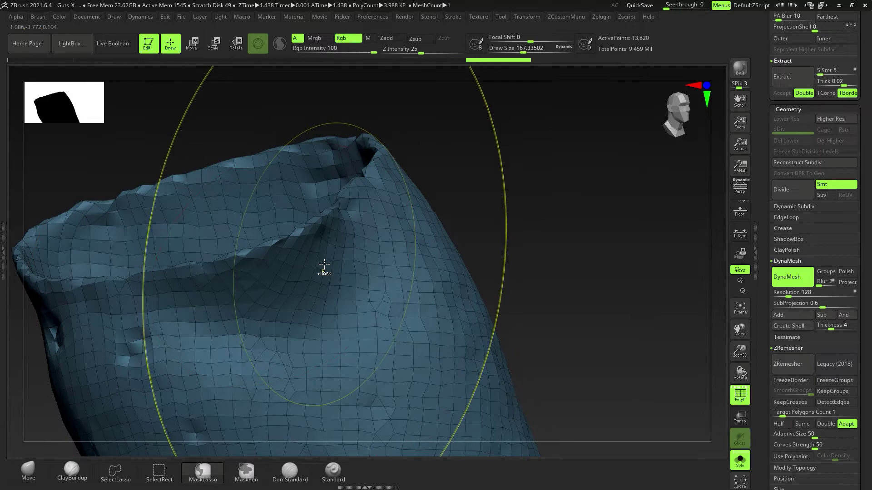
{"action": "key", "text": "ctrl+z"}
Switch back to the ZModeler brush and push the sleeve's surface outward to make its walls thicker
{"action": "key", "text": "b"}
{"action": "key", "text": "z"}
{"action": "key", "text": "m"}
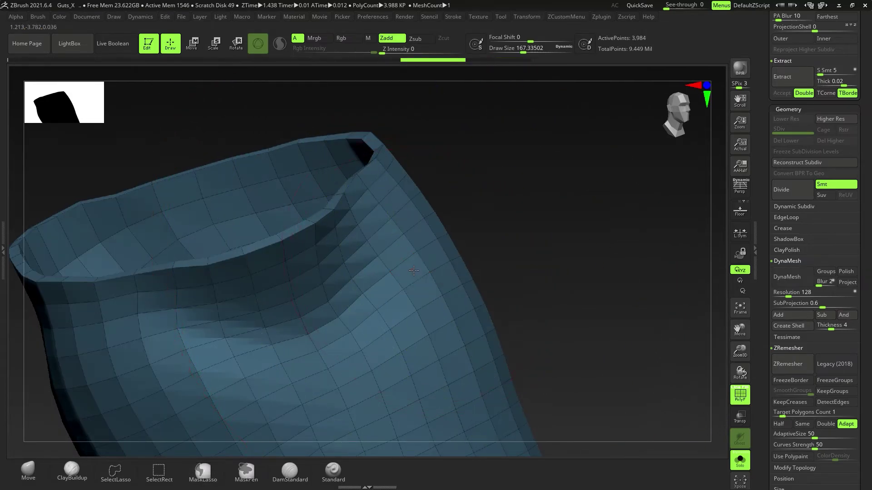
{"action": "left_click_drag", "start_coordinate": [414, 271], "coordinate": [422, 266]}
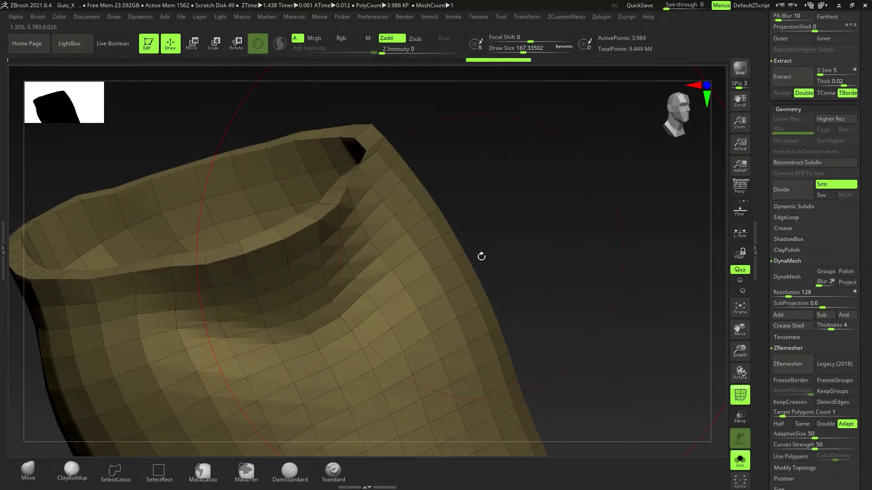